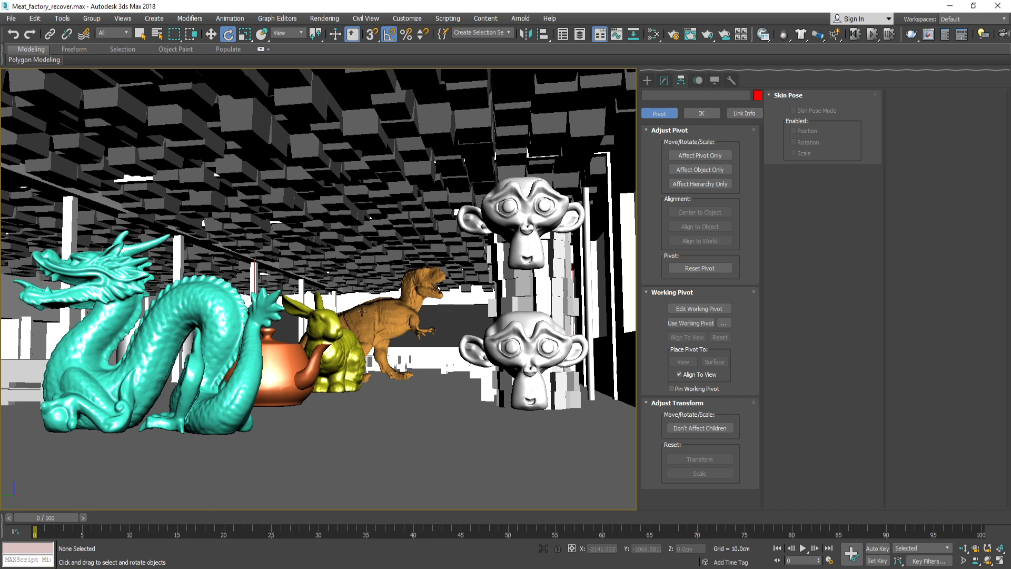
Step: Open the AOV settings of the Arnold render setup and enlarge the window vertically
key(F10)
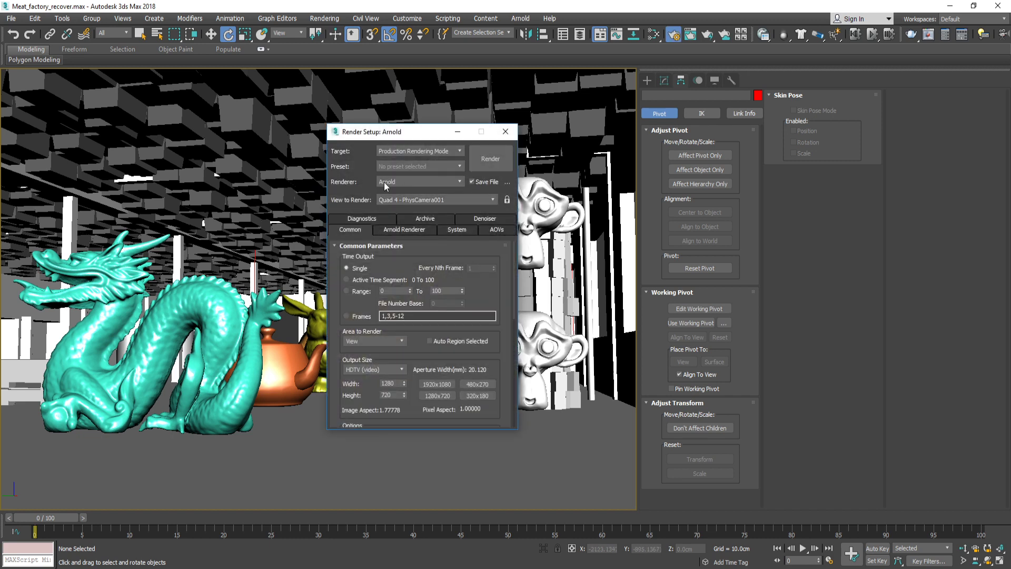
click(490, 232)
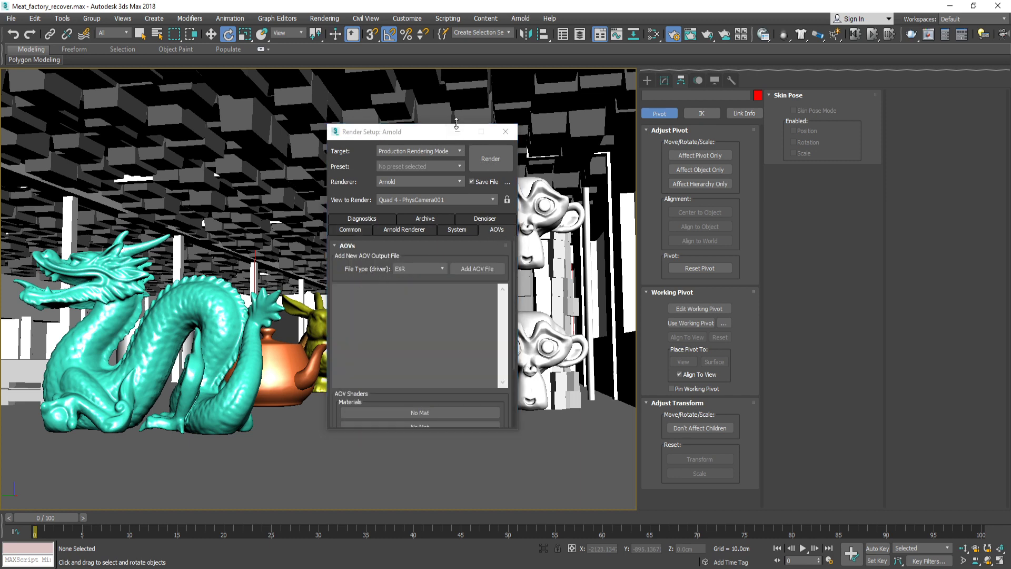
drag(457, 125, 457, 17)
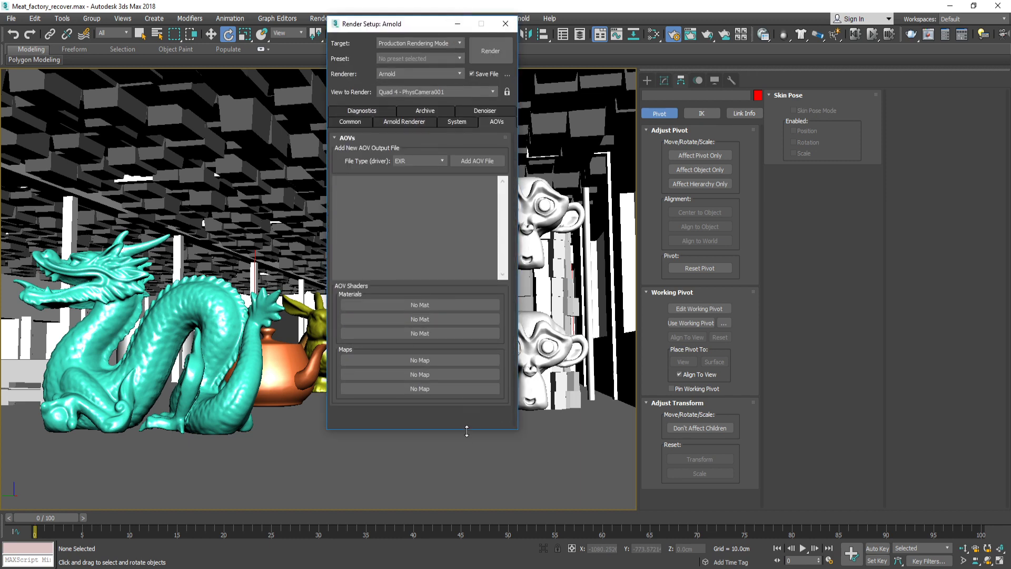
drag(467, 429, 470, 504)
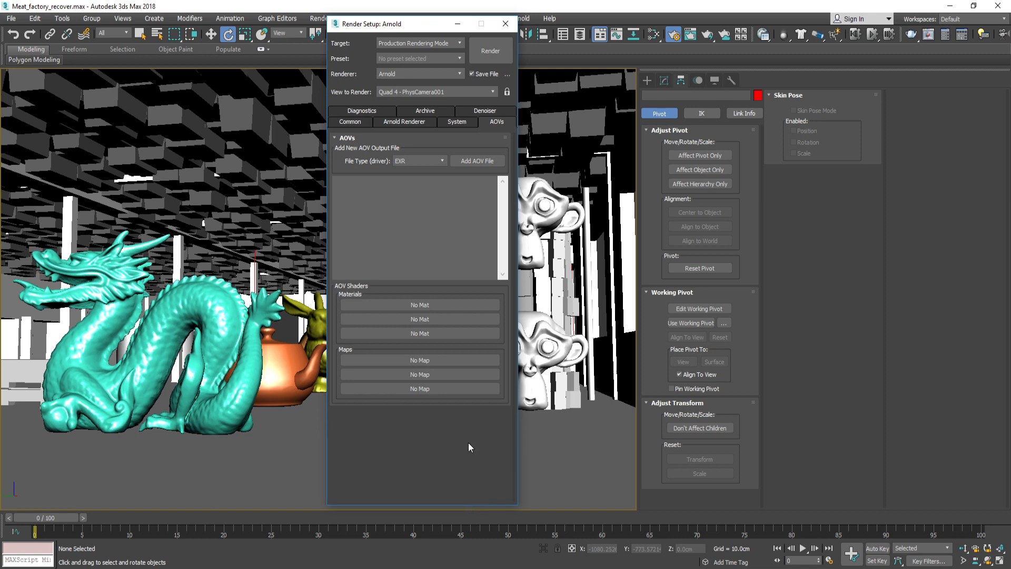
Step: Add a new EXR AOV output file containing the builtin Z channel
click(483, 160)
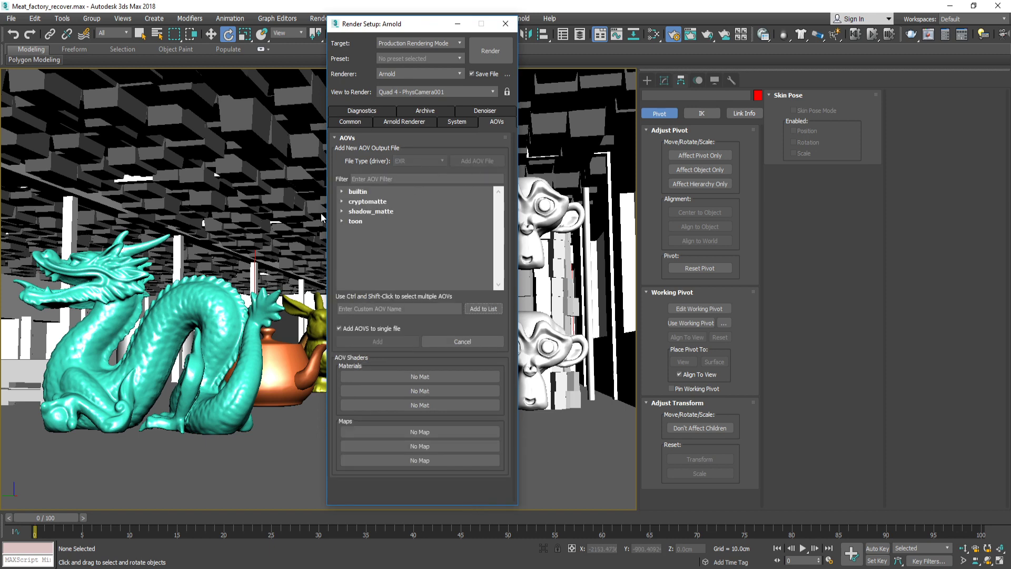
click(341, 192)
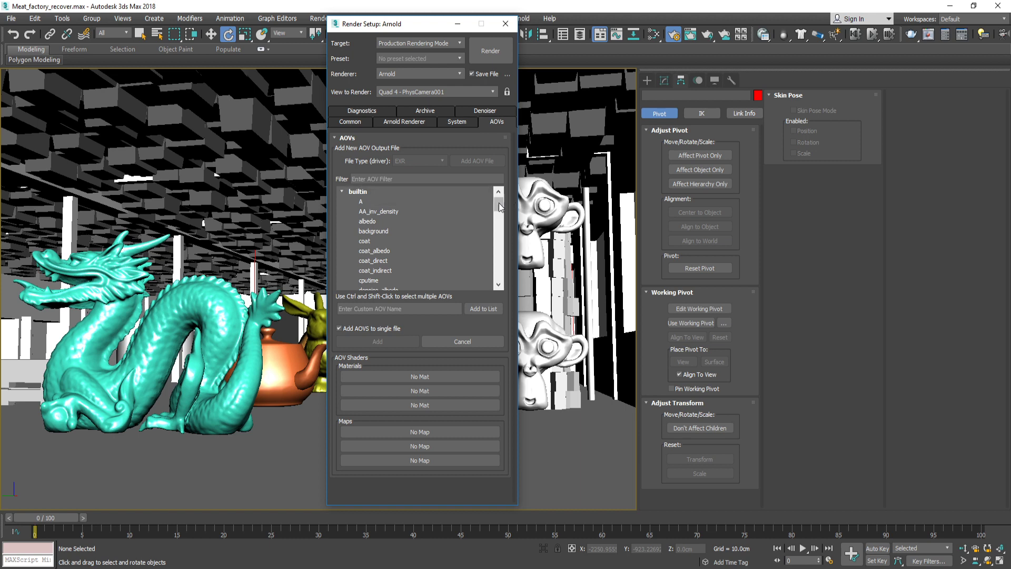
drag(498, 203, 485, 268)
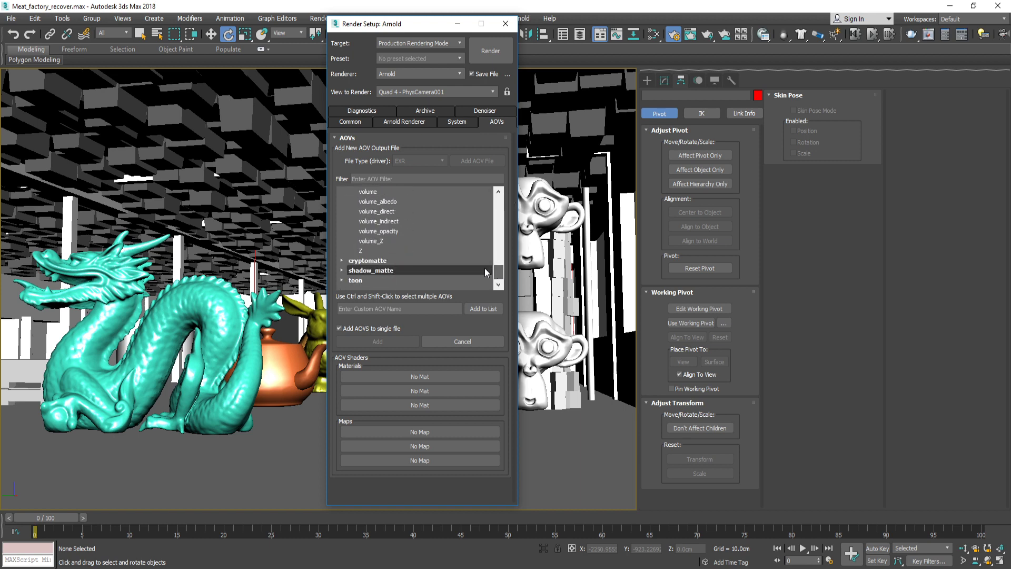
click(361, 251)
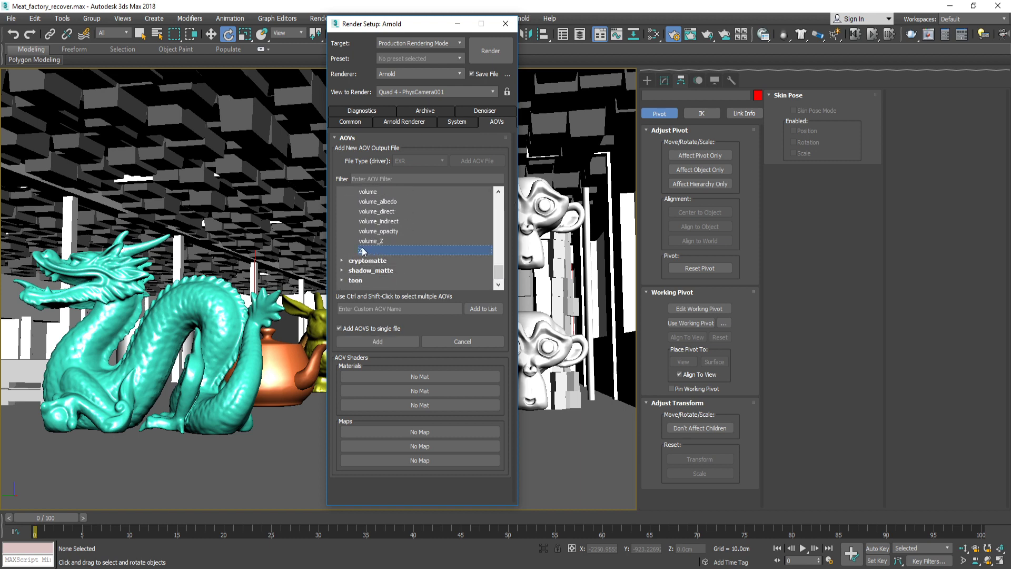
click(380, 341)
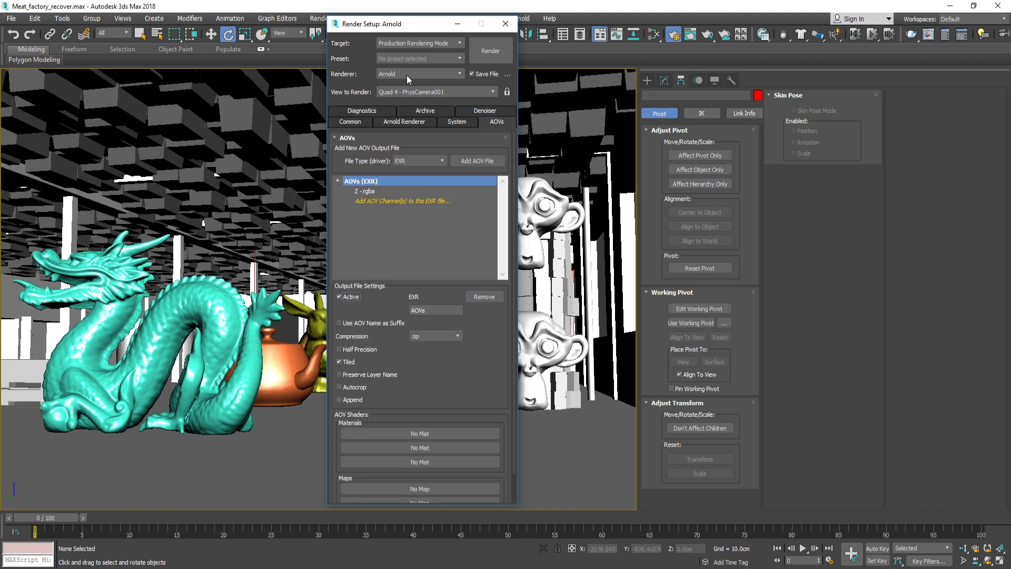
Step: Set the render output size to HDTV (video) at 1920x1080
click(347, 122)
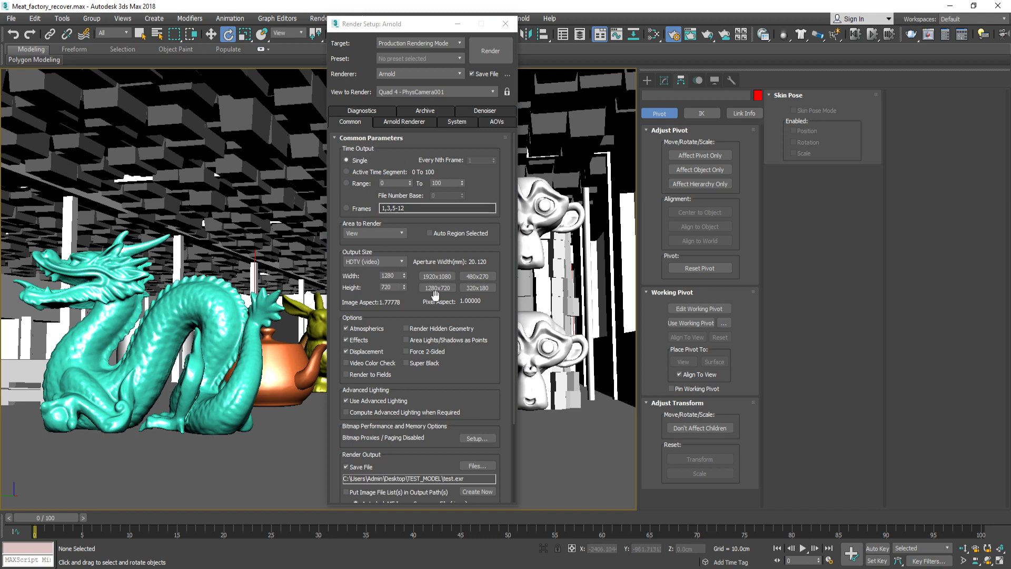
click(402, 261)
click(372, 399)
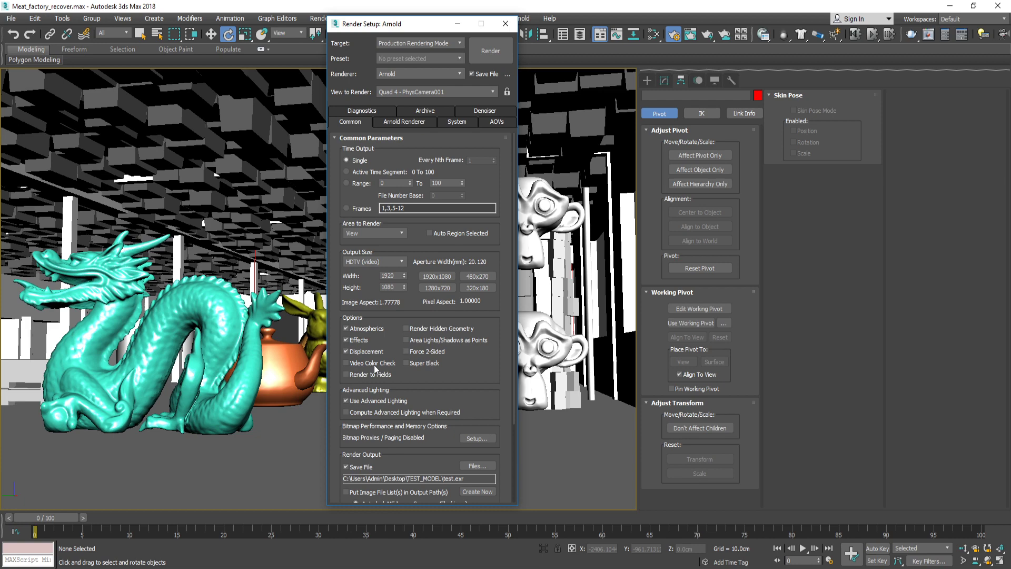
click(436, 277)
Step: For the render output file, create a folder named RENDER inside Desktop\TEST_MODEL and open it
scroll(388, 363, down, 4)
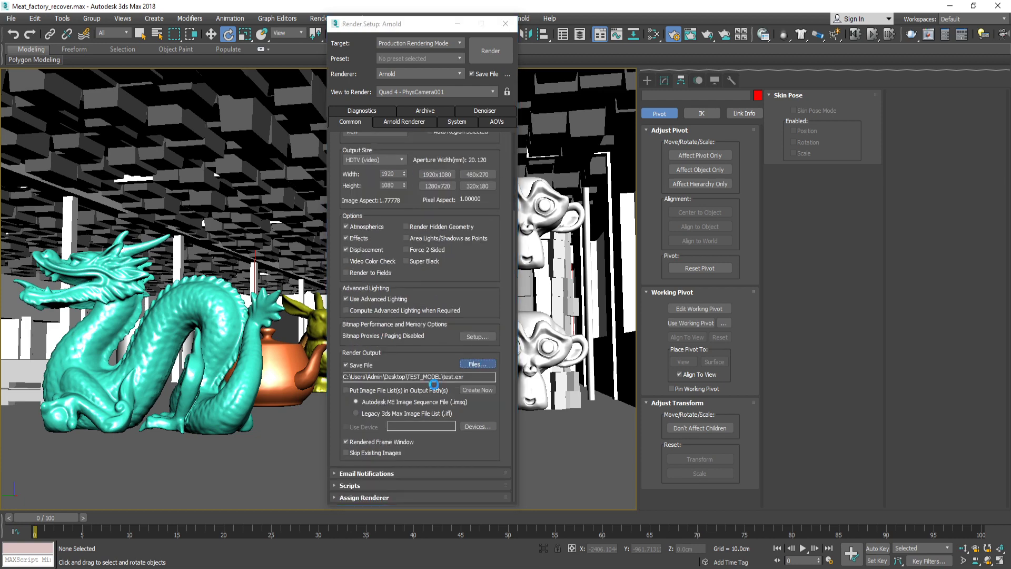
click(477, 364)
click(209, 122)
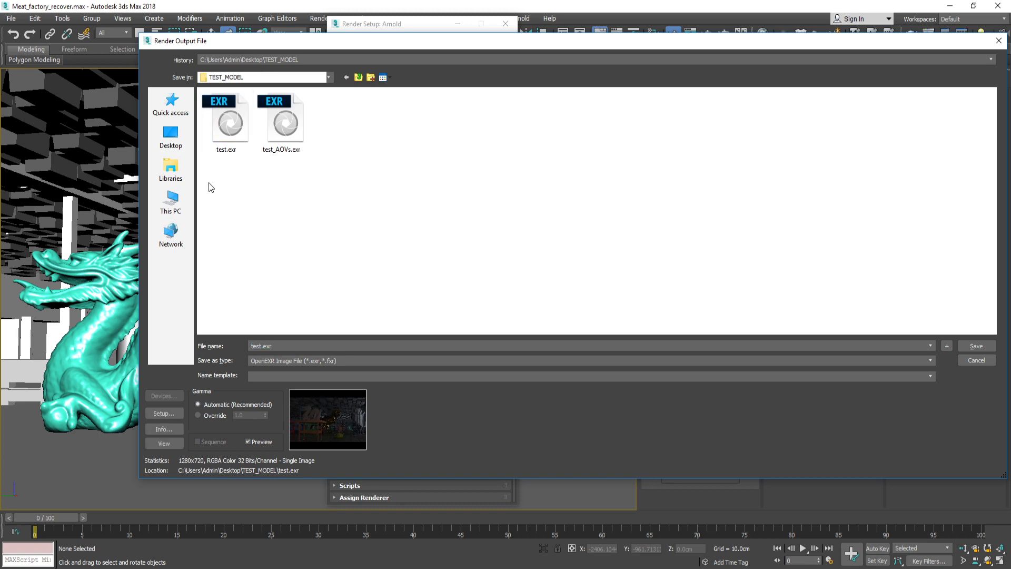
click(358, 78)
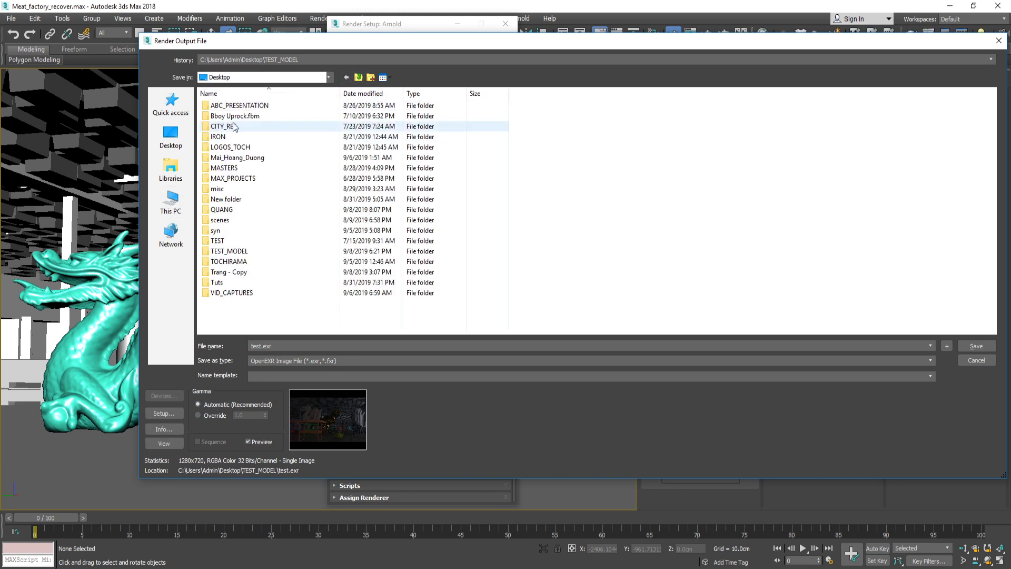
double_click(231, 252)
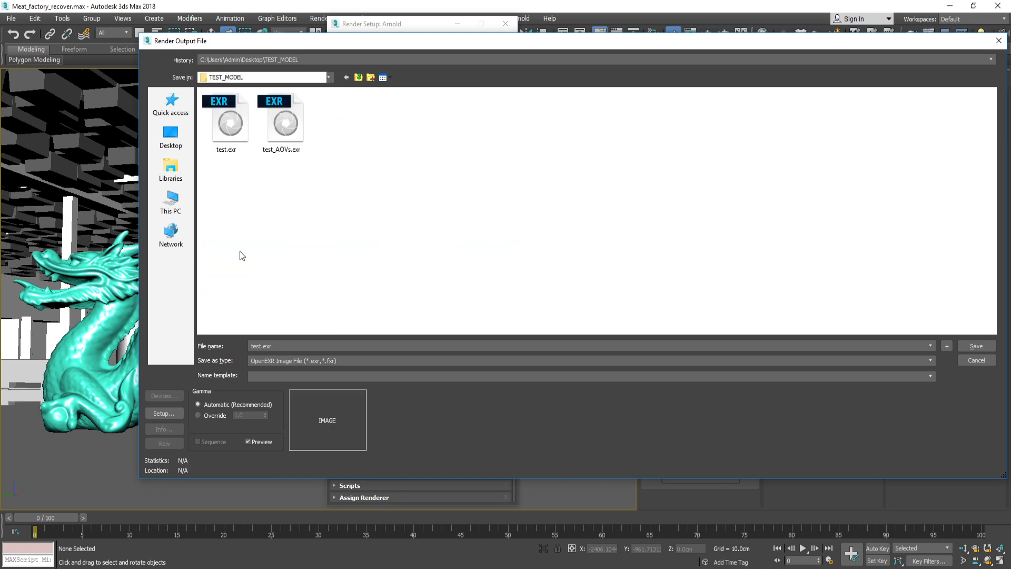
click(371, 77)
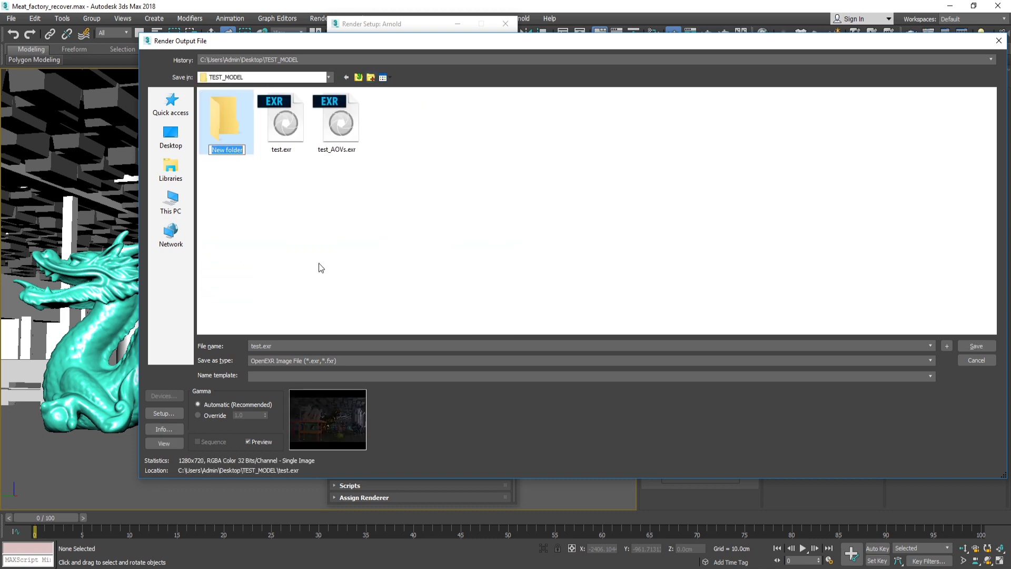
text(RENDER)
double_click(226, 121)
Step: Name the render output file models_test.exr and save it to the RENDER folder
click(259, 346)
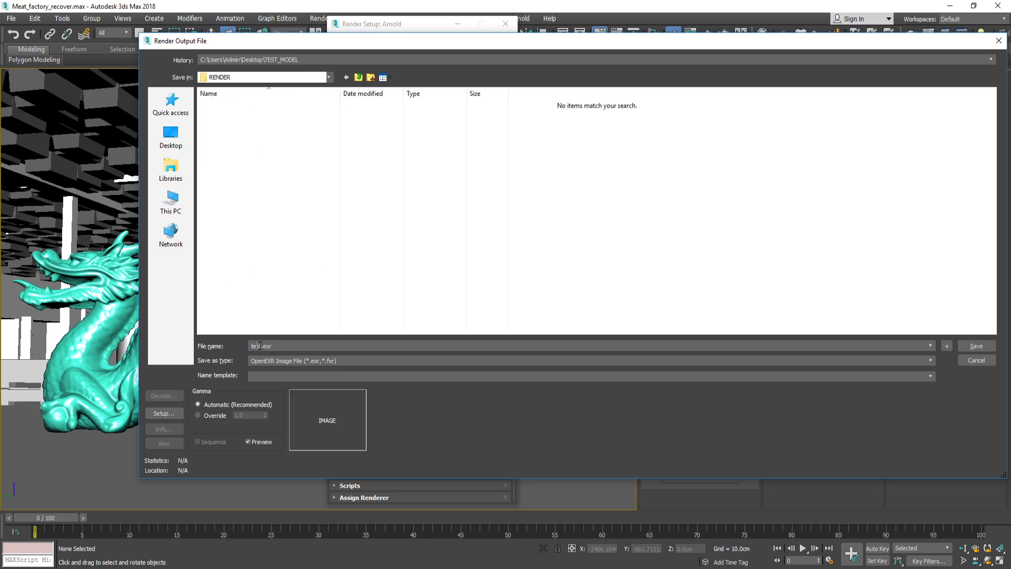
drag(262, 346, 228, 345)
text(models_test)
click(976, 345)
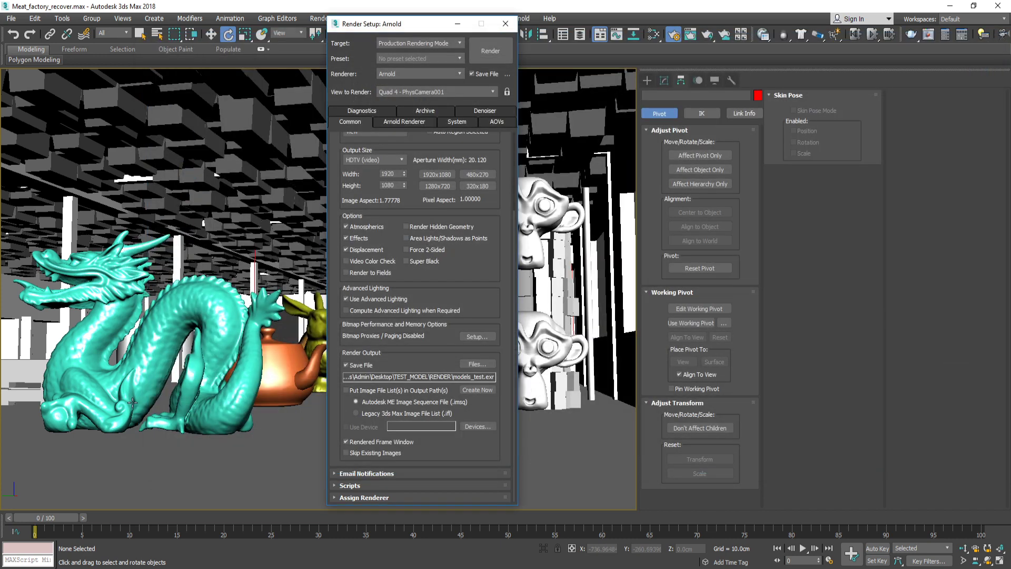
Step: Review the OpenEXR configuration of the output file, including its automatic render elements option, and accept it
click(478, 364)
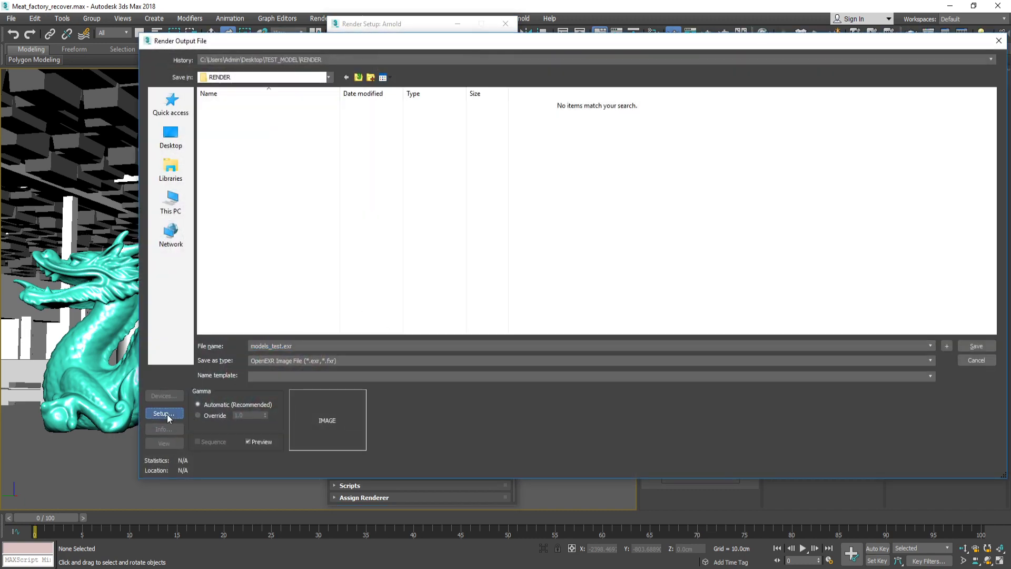
click(163, 413)
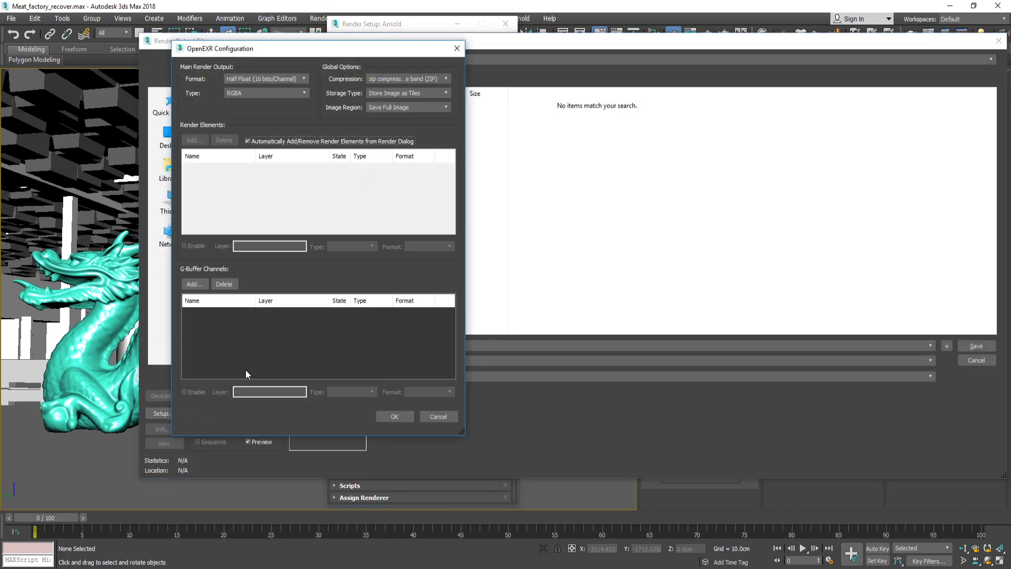
click(249, 145)
click(250, 143)
click(394, 416)
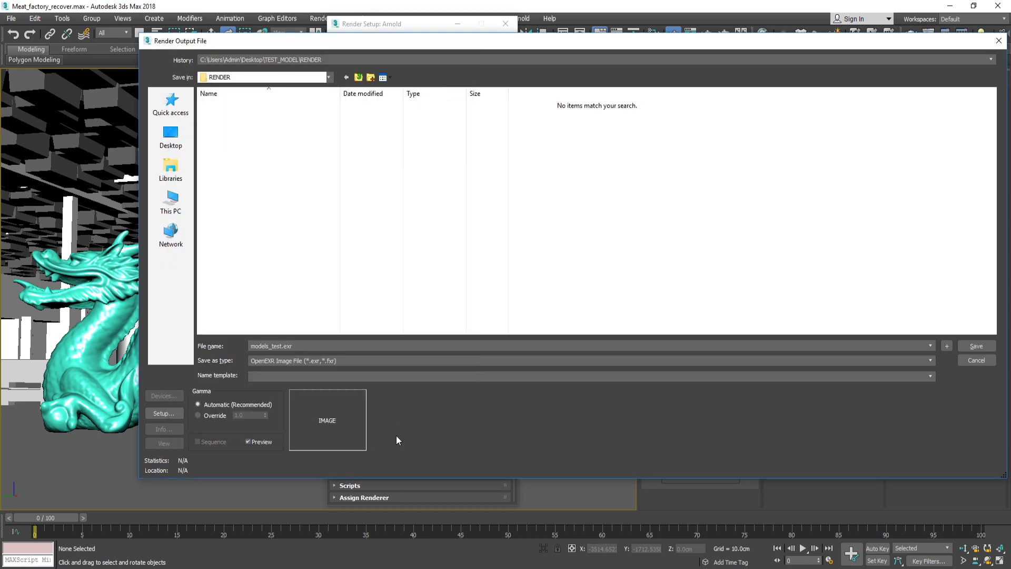
click(977, 346)
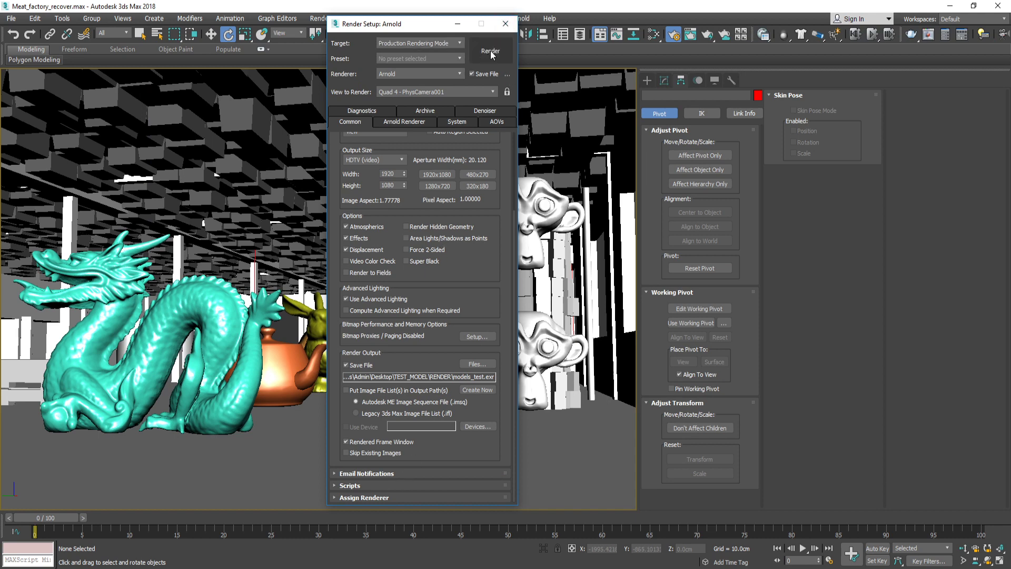
Step: In the Arnold Renderer sampling settings, set the Camera (AA) samples to 5
click(410, 113)
click(390, 113)
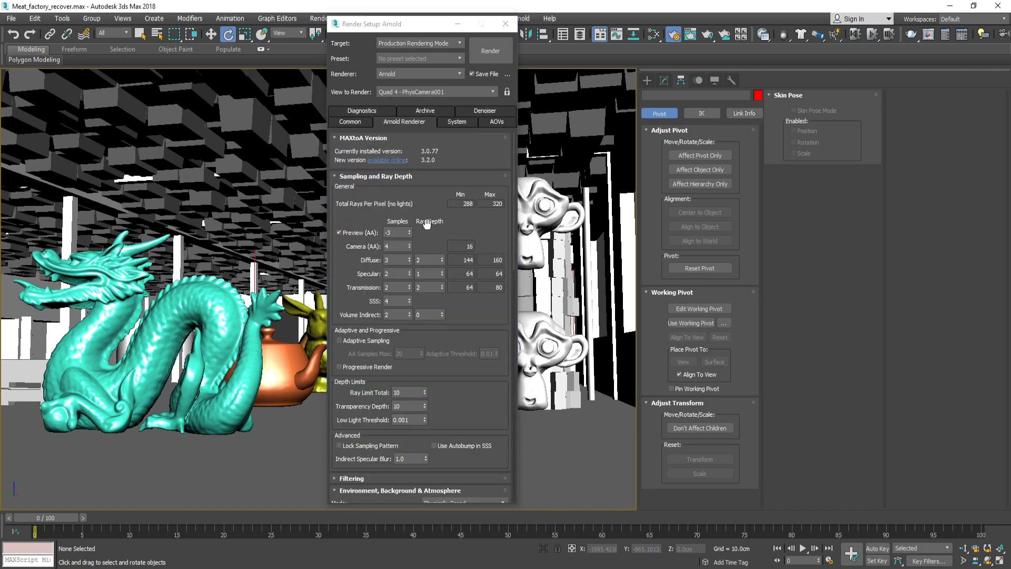
click(409, 243)
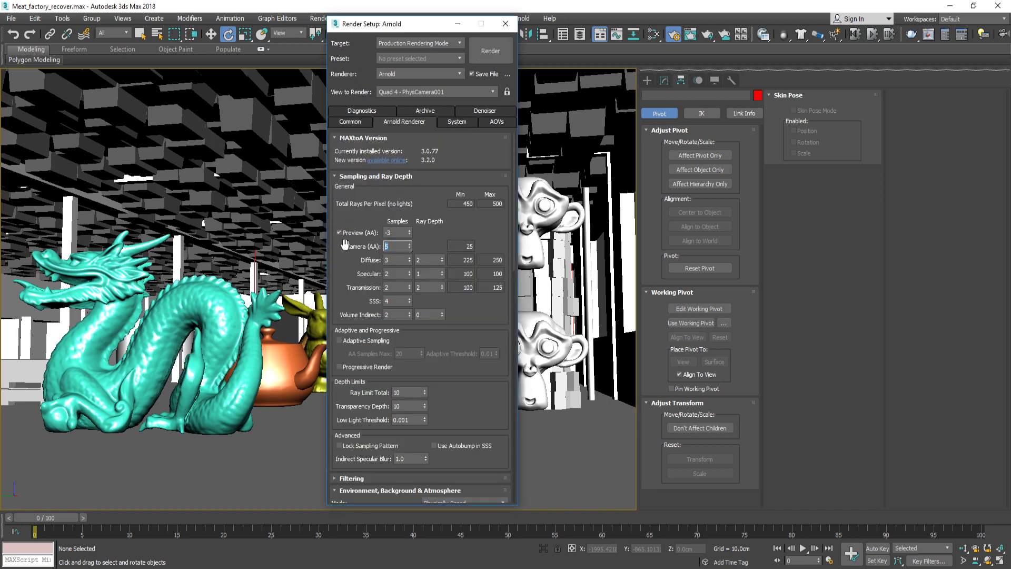
double_click(420, 259)
double_click(392, 287)
double_click(391, 300)
click(396, 301)
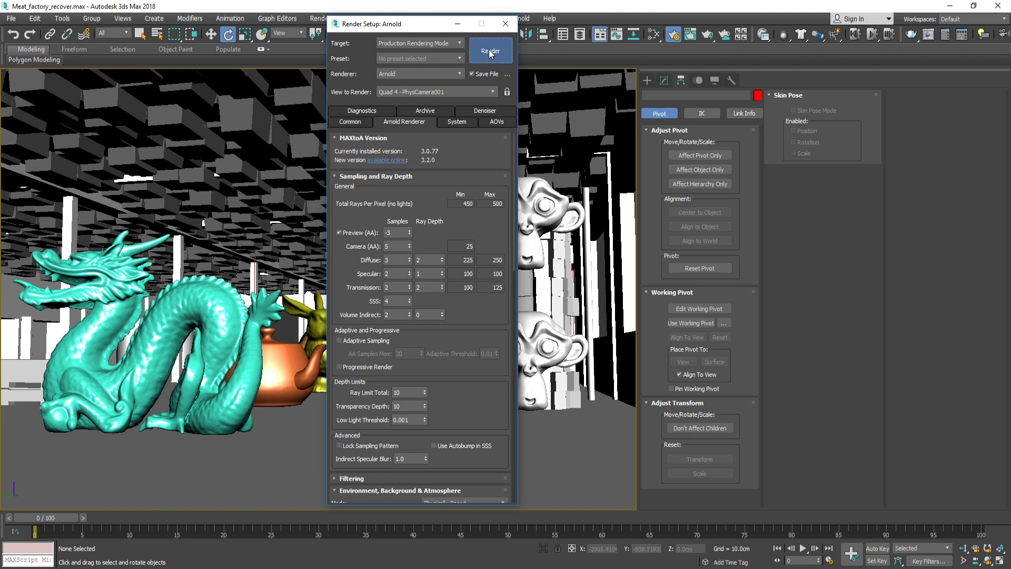
Step: Render the PhysCamera001 view with the current Arnold settings
key(shift+q)
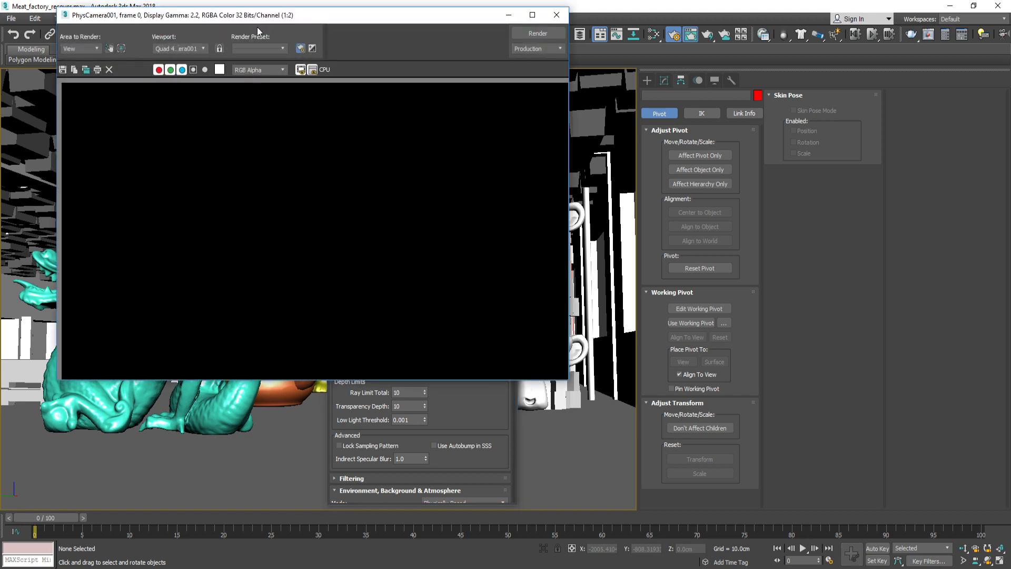
drag(659, 397, 775, 448)
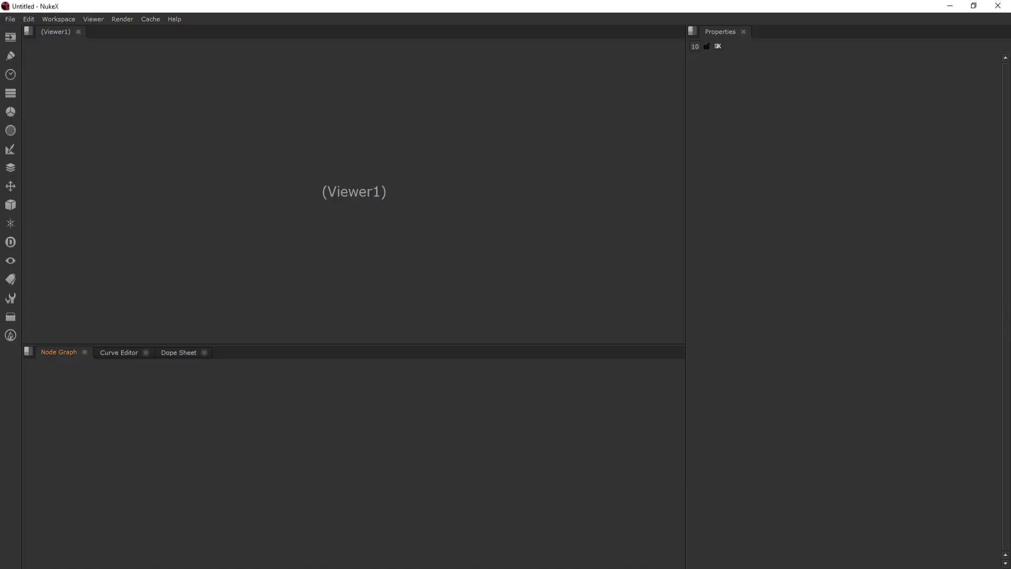
Step: Import models_test.exr and models_test_AOVs.exr from the RENDER folder into the NukeX node graph
mouse_move(141, 568)
key(alt+Tab)
drag(352, 95, 572, 77)
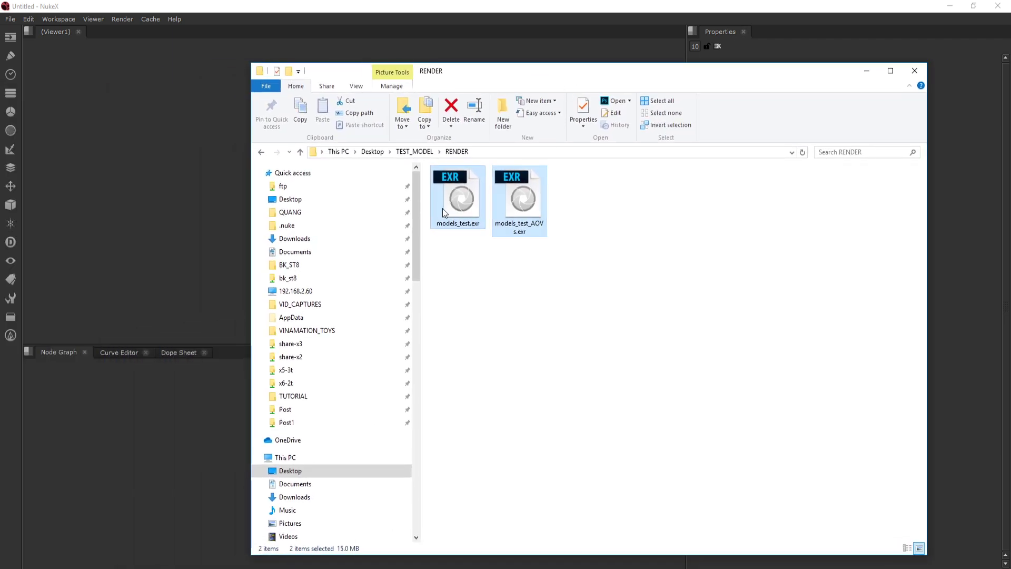
drag(442, 207, 215, 419)
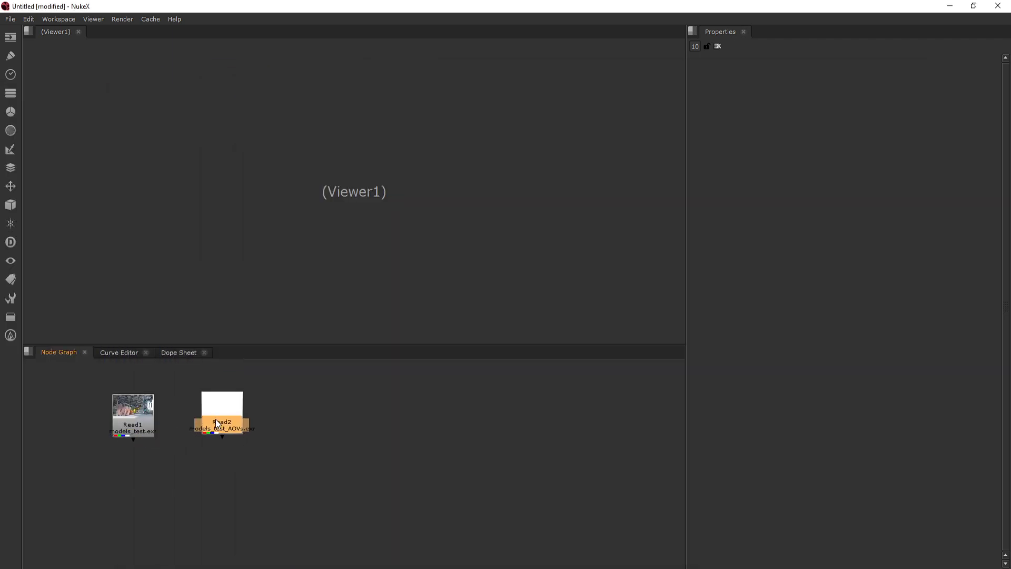
Step: Space the two Read nodes apart and show the models_test.exr node in the viewer
click(148, 421)
middle_drag(148, 421, 334, 423)
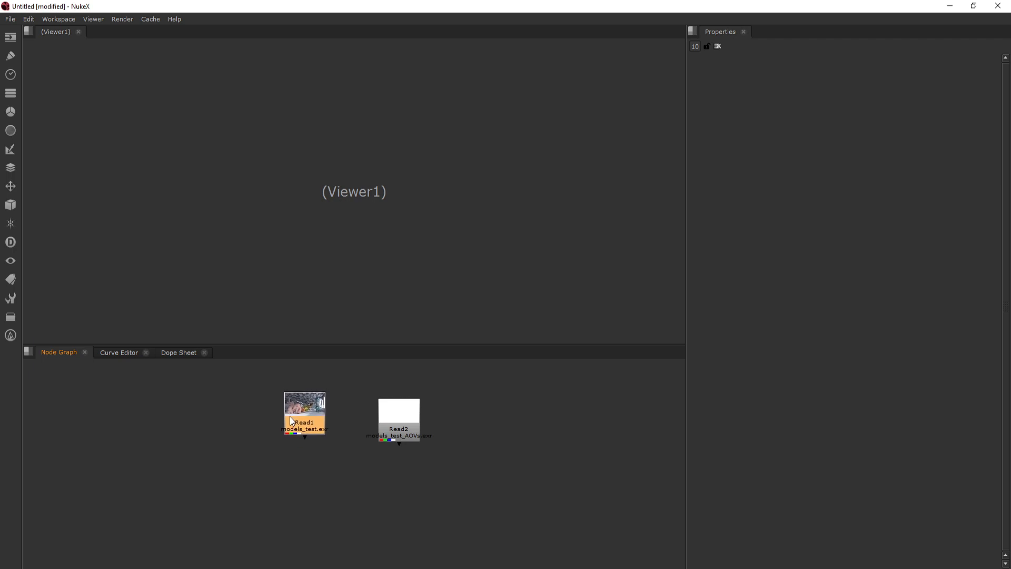
drag(290, 418, 284, 430)
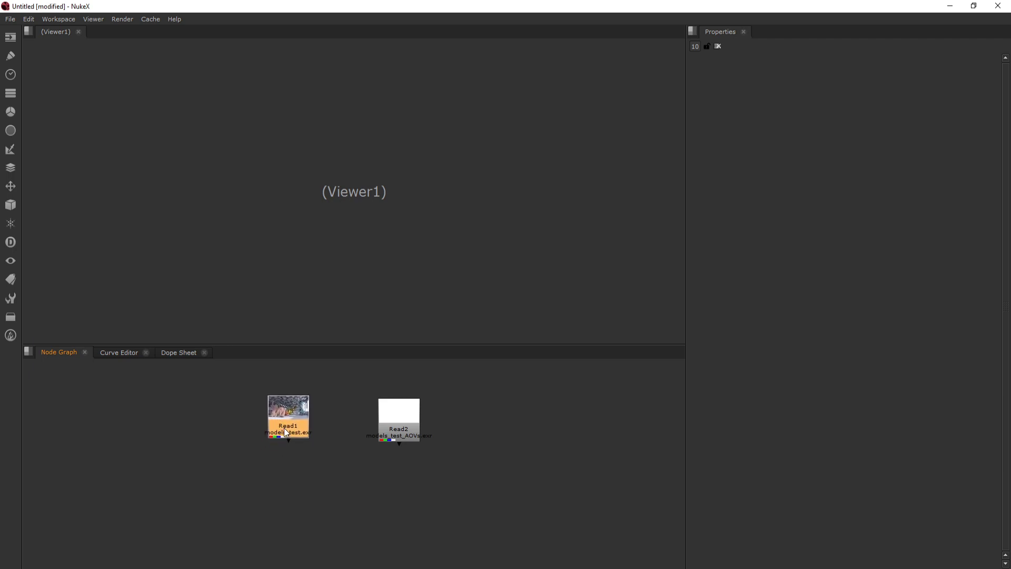
scroll(288, 418, up, 5)
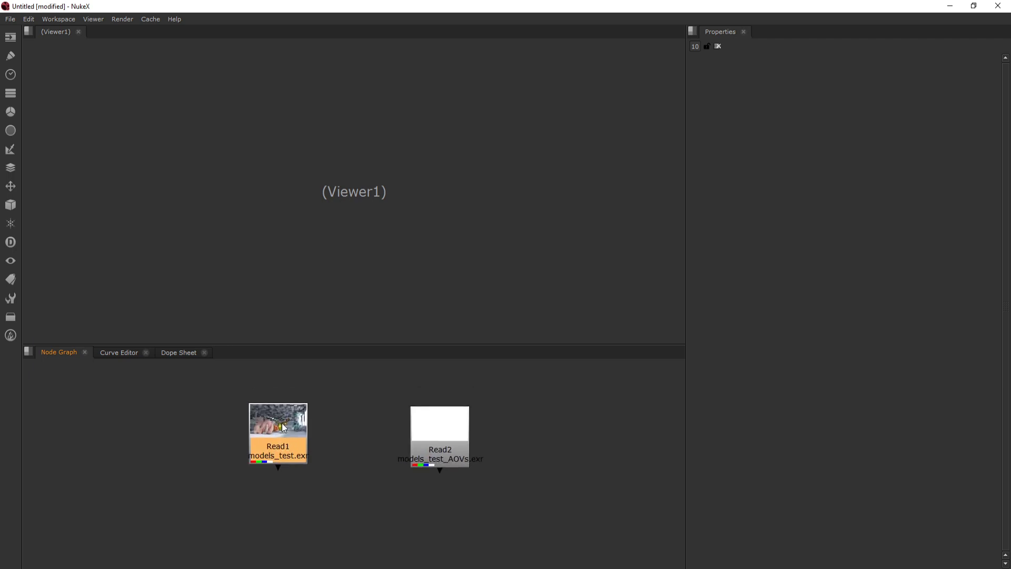
drag(283, 426, 298, 443)
key(1)
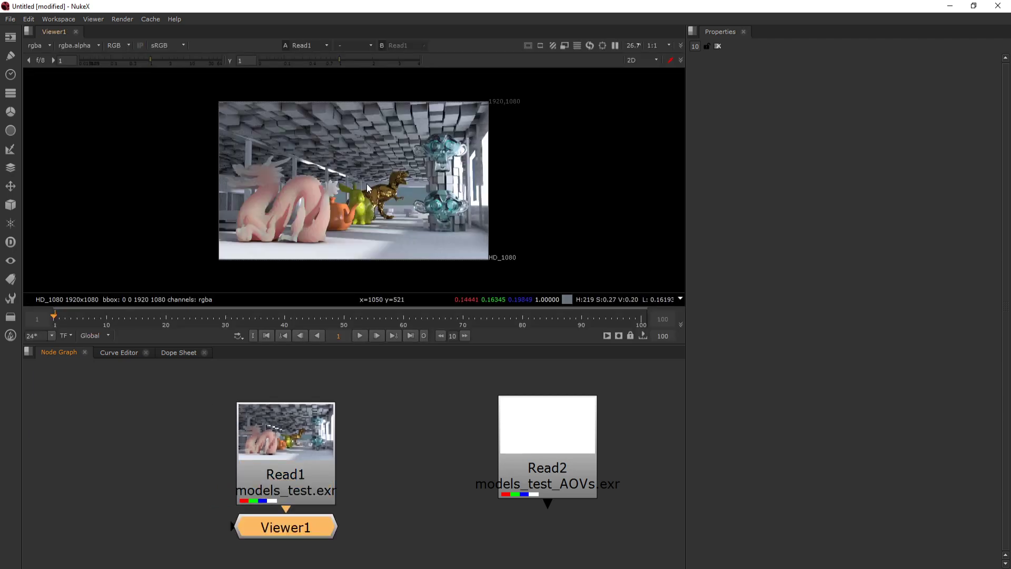
Step: Connect the models_test_AOVs.exr node to the viewer's second input and add a Grade node directly below it
drag(576, 442, 501, 429)
middle_drag(502, 429, 322, 412)
drag(322, 412, 397, 450)
key(2)
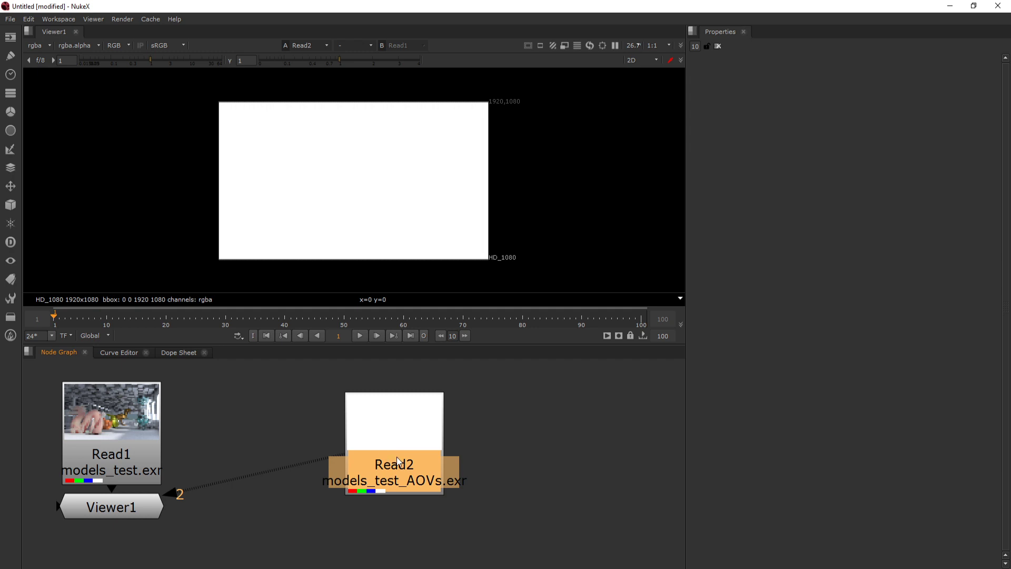
key(g)
drag(405, 517, 407, 531)
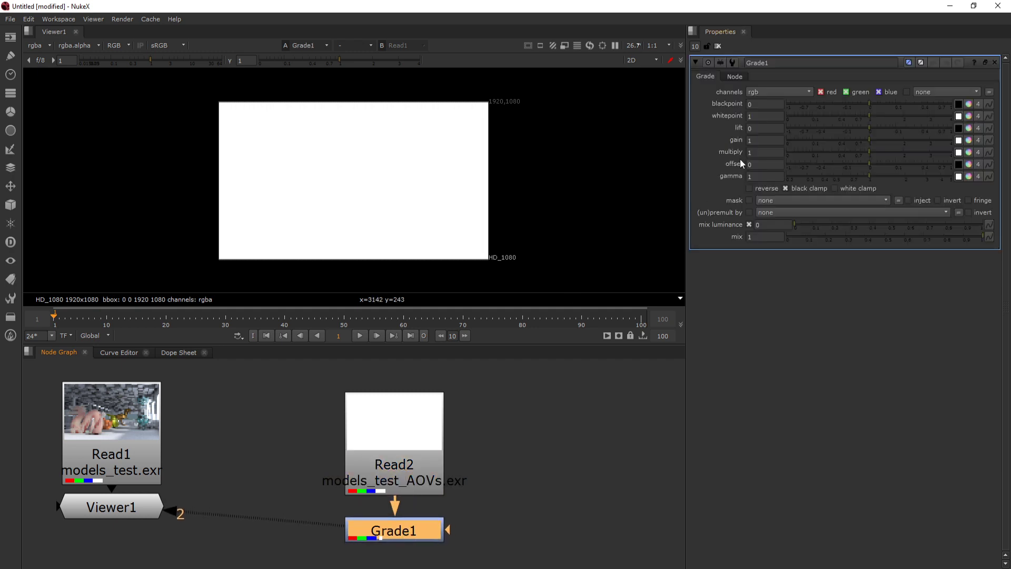
Step: Try very low multiply values on the Grade1 node, ending at 0.001
drag(868, 156, 788, 154)
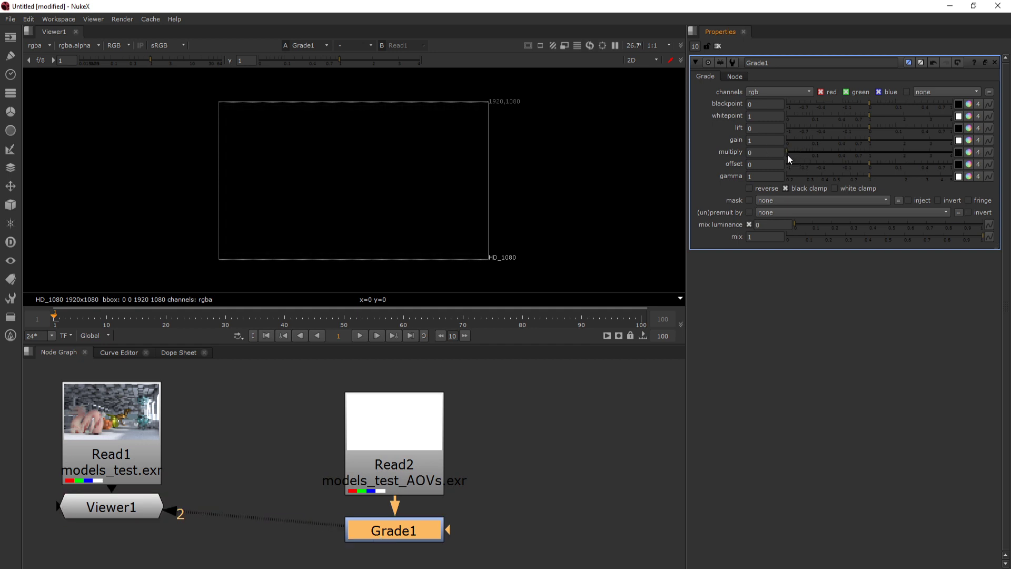
click(788, 154)
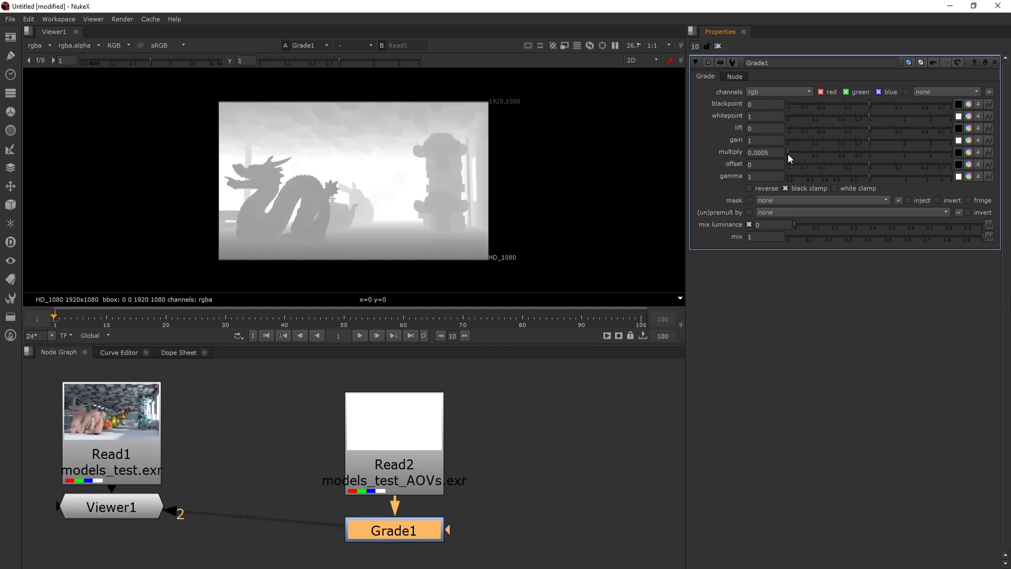
double_click(775, 152)
text(1)
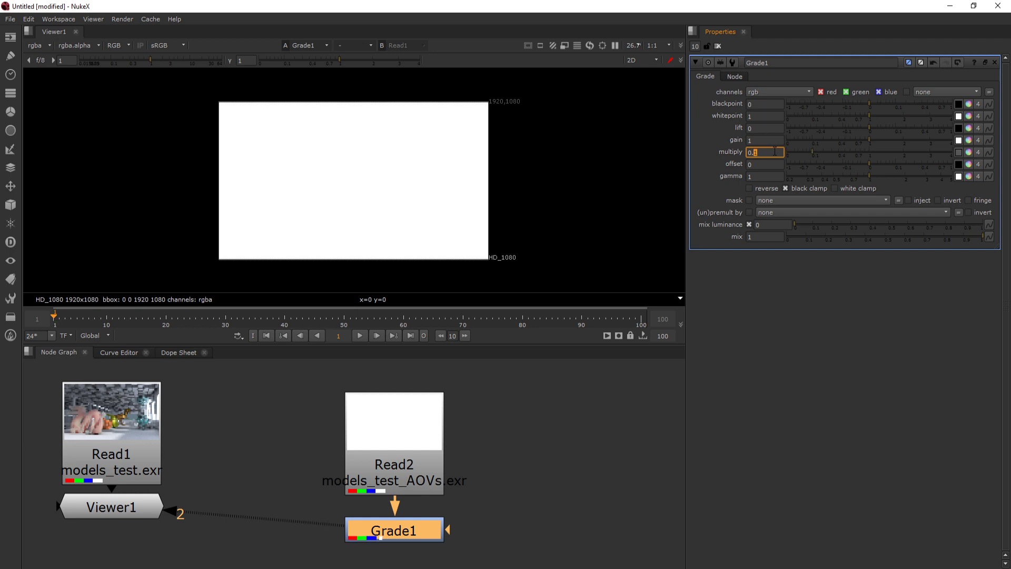
text(01)
key(Return)
drag(791, 154, 789, 153)
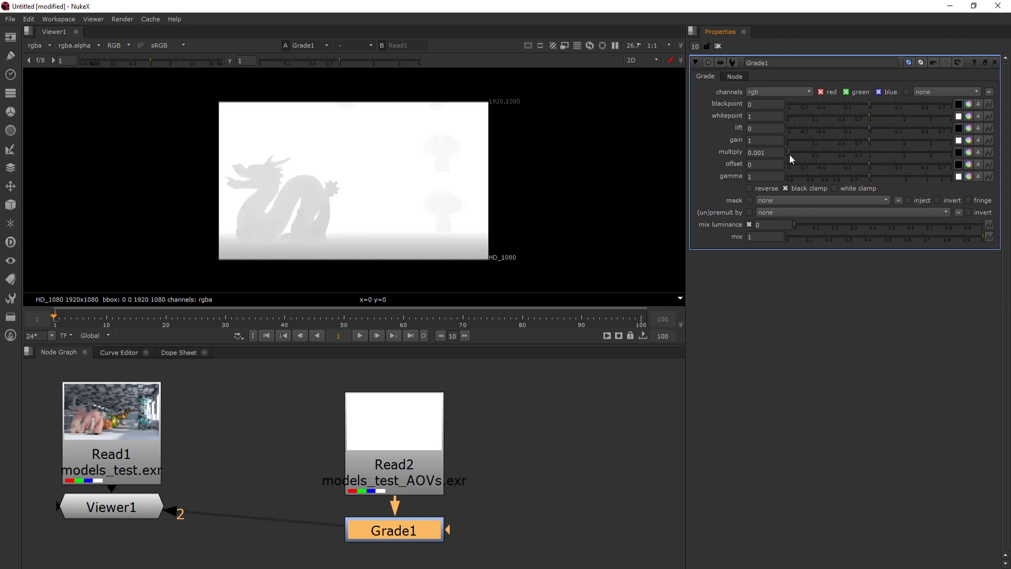
Step: Fine-tune the Grade1 multiply value in small increments down to 0.0001
click(760, 152)
key(Down)
key(Down)
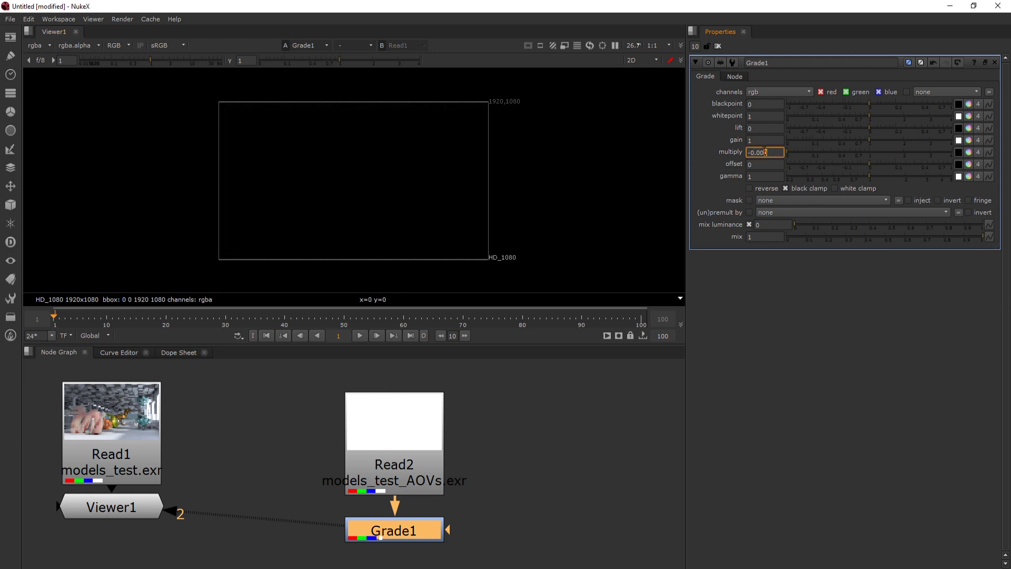
key(Up)
key(Down)
key(Down)
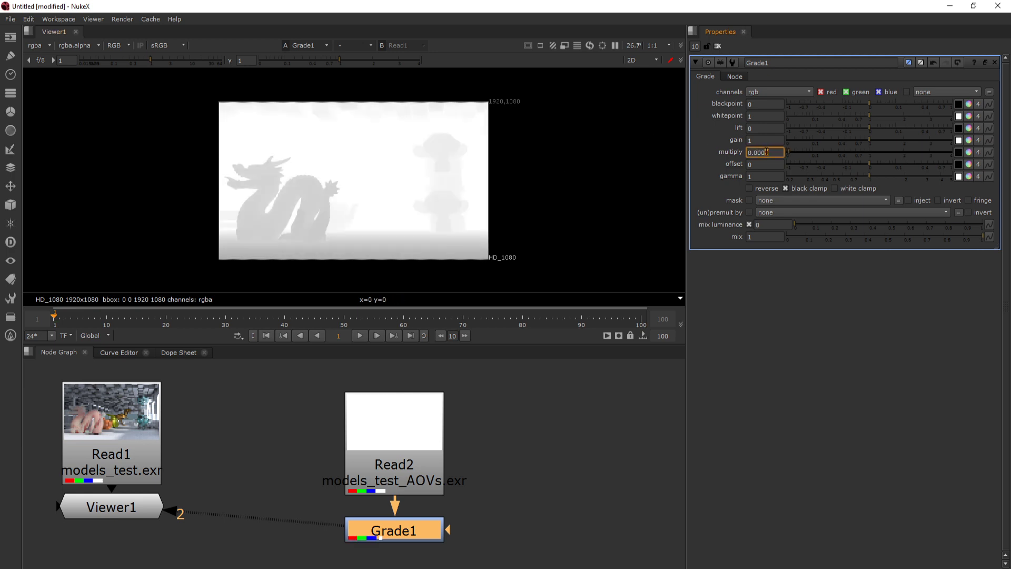
key(Down)
key(Down)
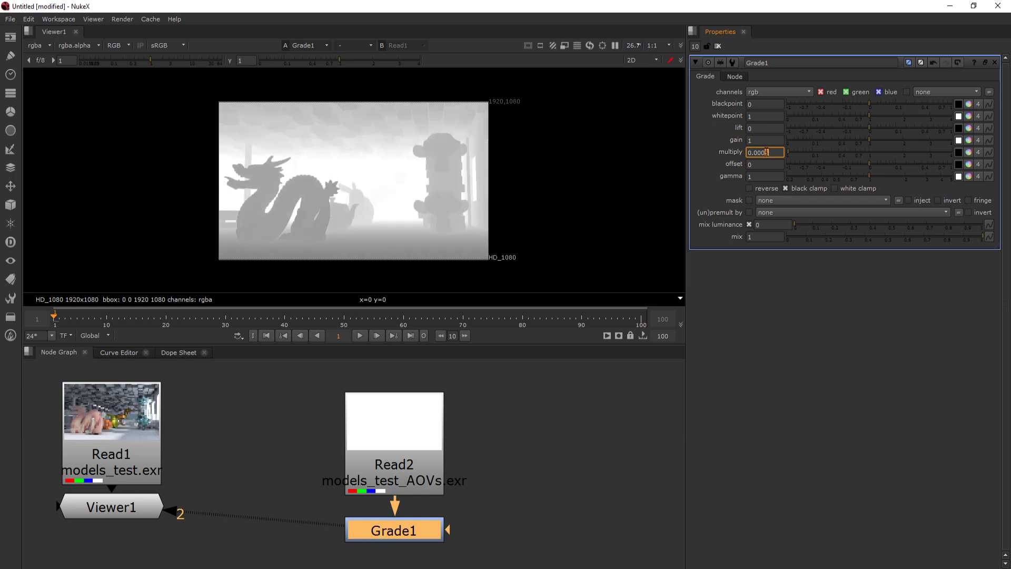
key(Down)
key(Down)
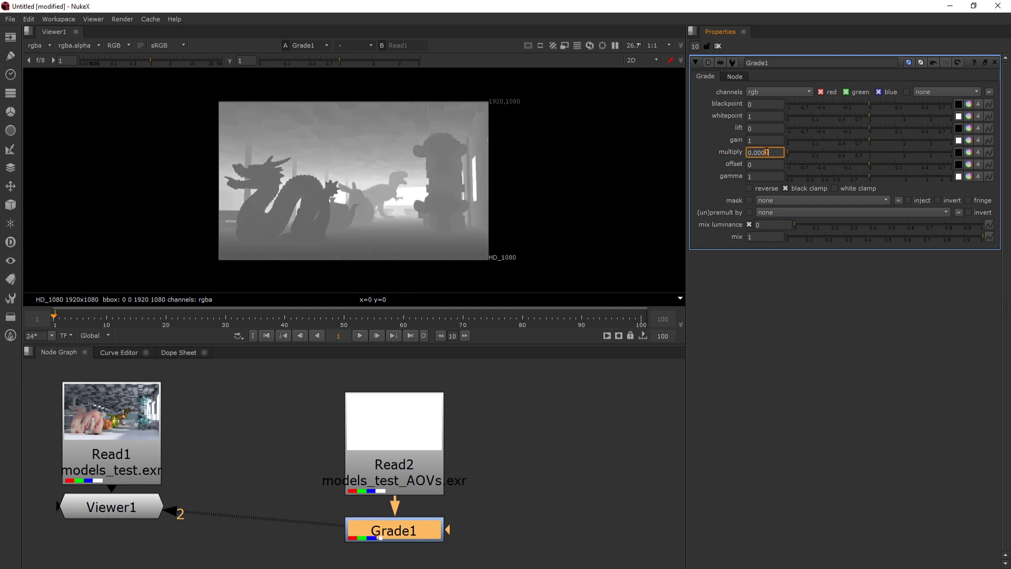
key(Down)
key(Down)
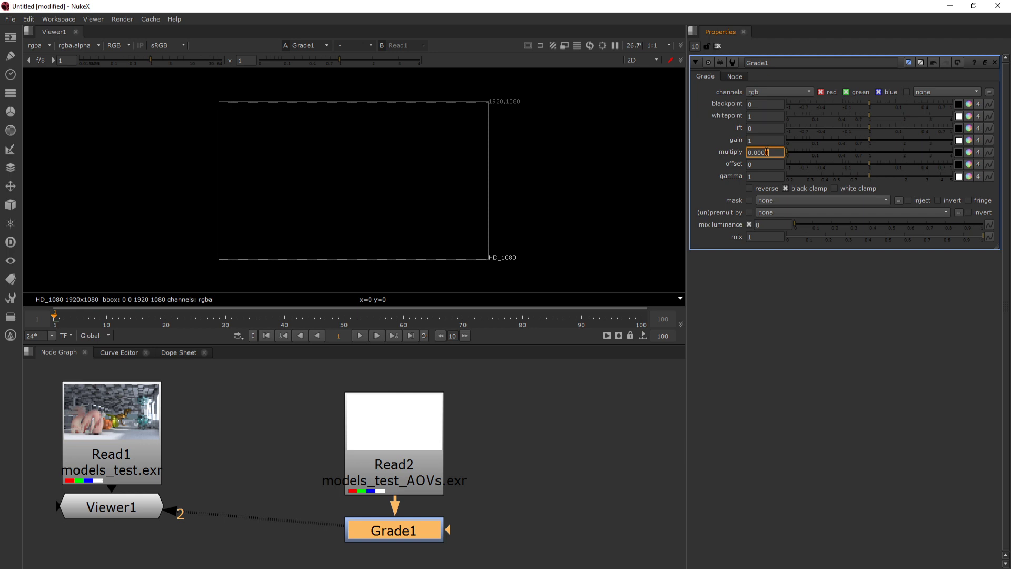
key(Up)
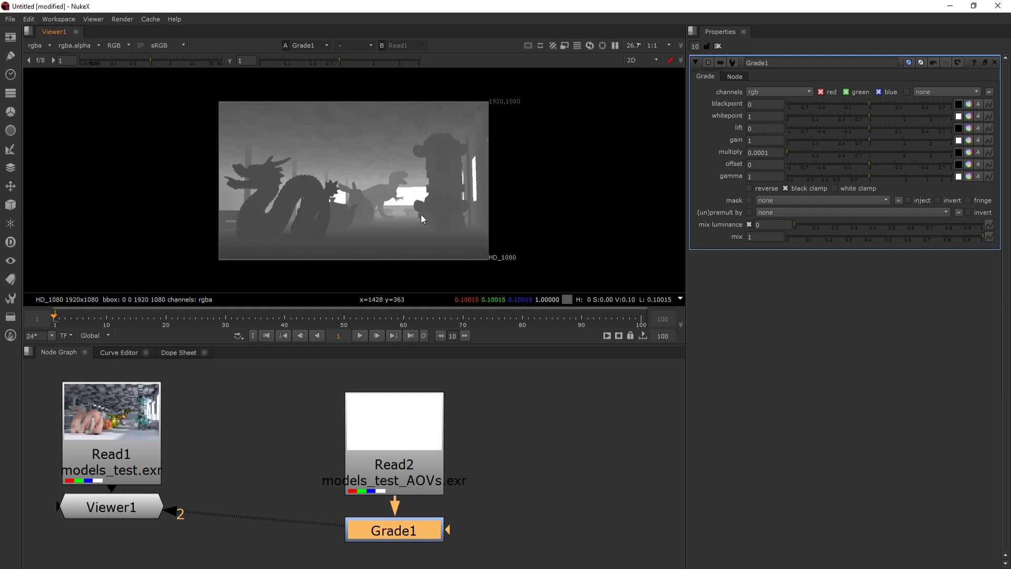
Step: Set the Grade1 gamma to 0.6 and its lift to -0.014
middle_drag(451, 423, 437, 370)
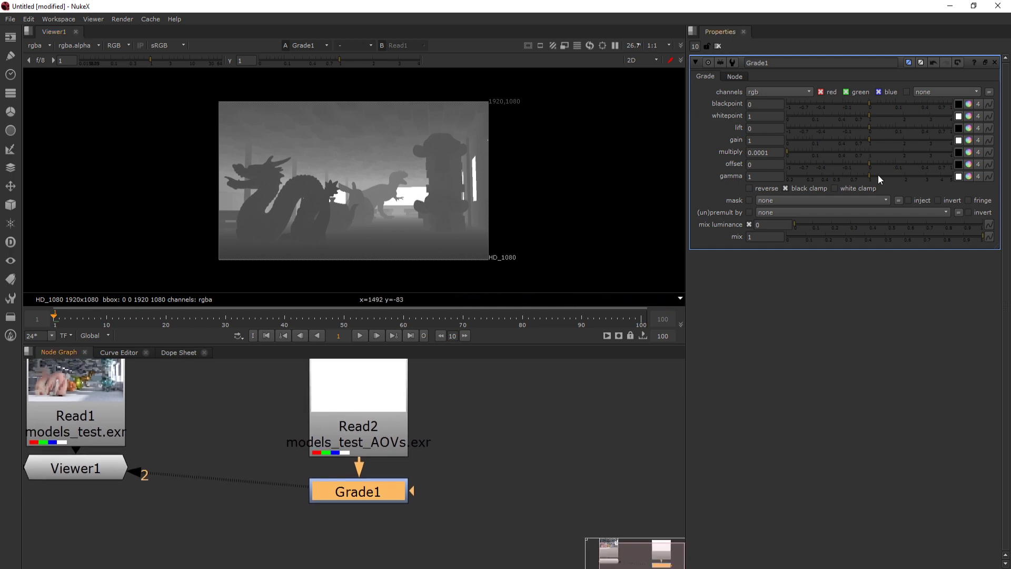
drag(870, 175, 841, 173)
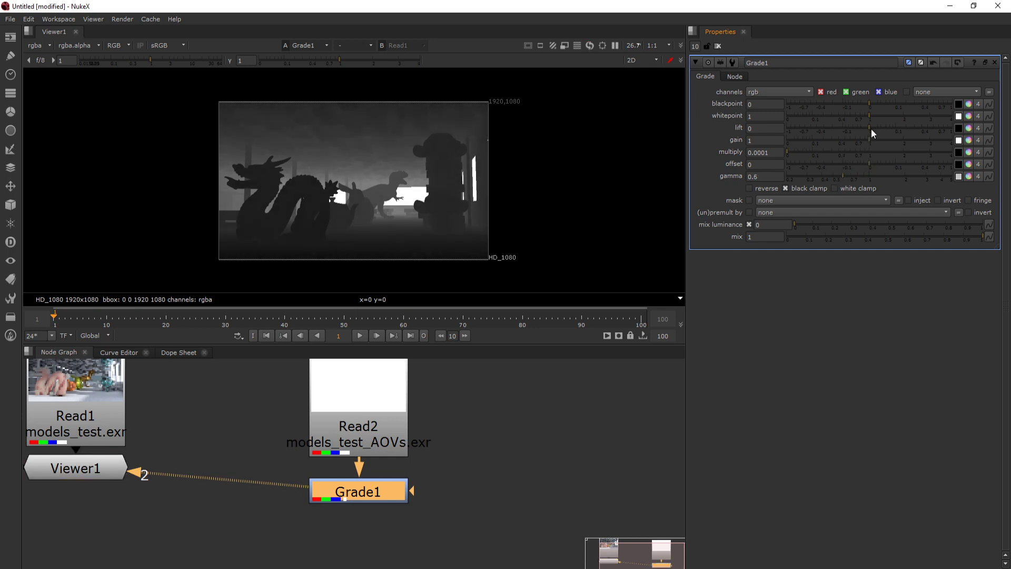
mouse_move(871, 128)
mouse_down()
mouse_move(885, 128)
mouse_move(858, 128)
mouse_up()
middle_drag(373, 184, 382, 184)
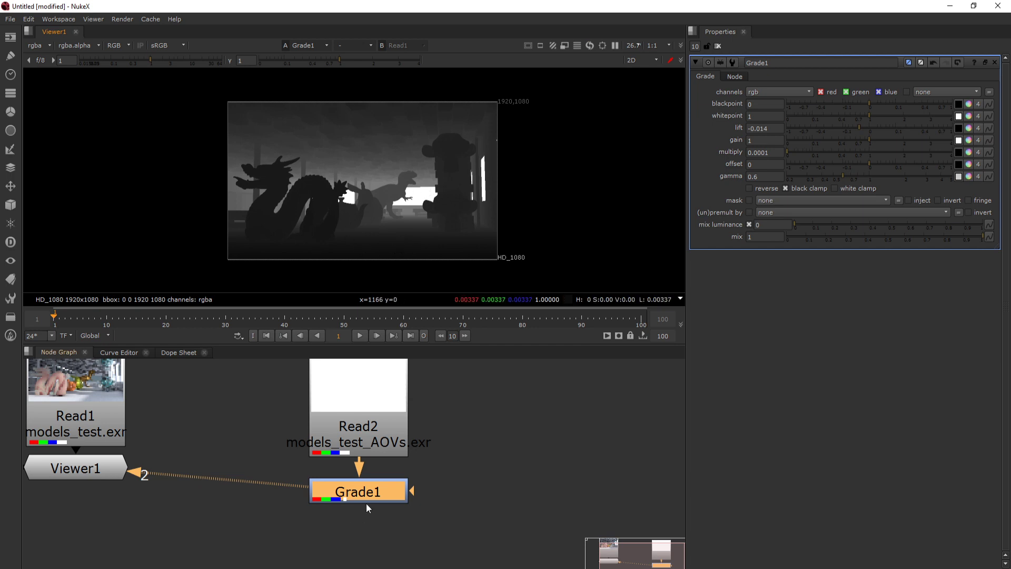
Step: Add an Invert node directly after Grade1
mouse_move(366, 498)
mouse_down()
mouse_move(367, 485)
mouse_move(363, 501)
mouse_up()
middle_drag(378, 496, 393, 451)
mouse_move(394, 451)
mouse_down()
mouse_move(410, 450)
mouse_move(399, 449)
mouse_up()
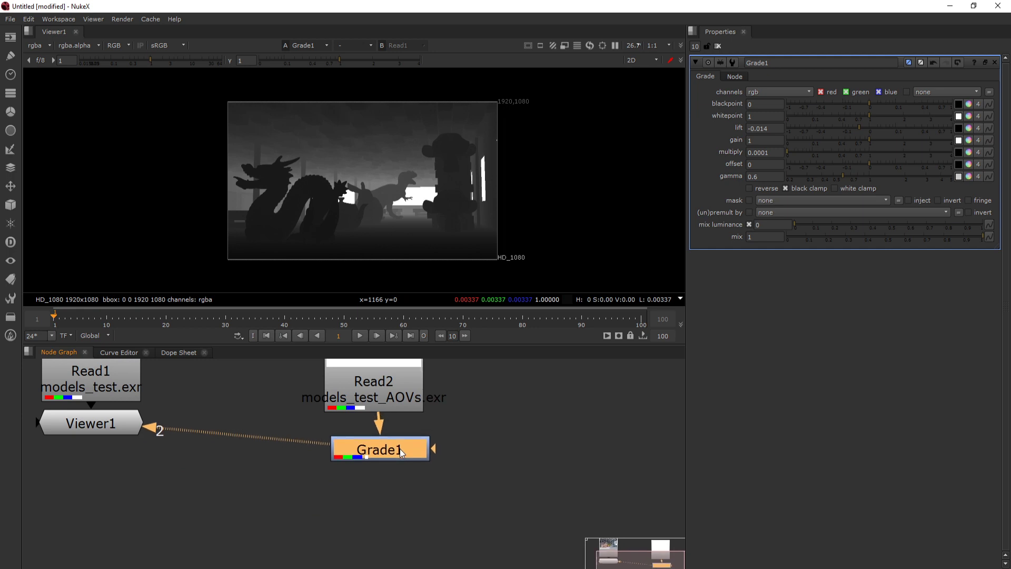
key(Tab)
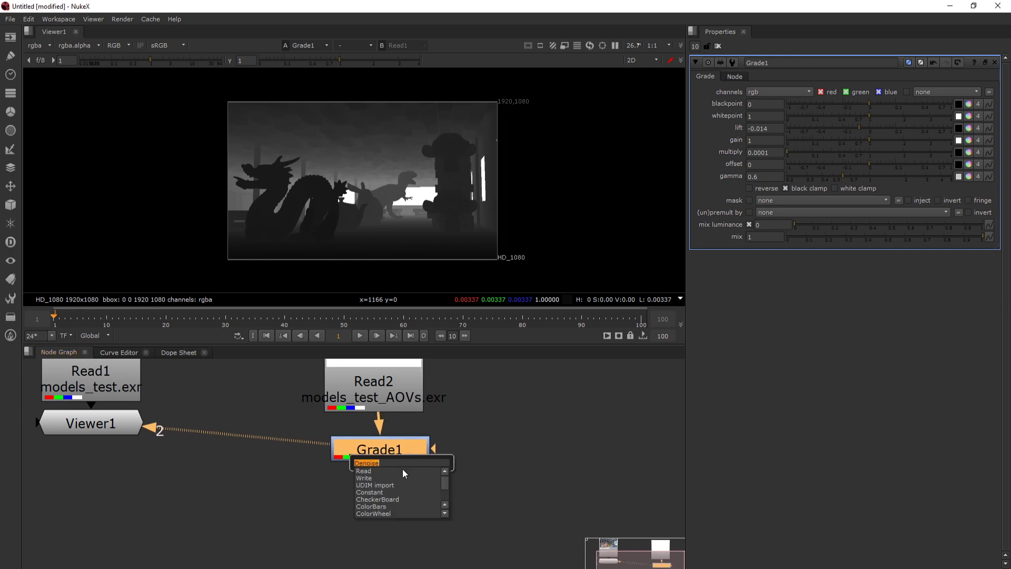
text(inver)
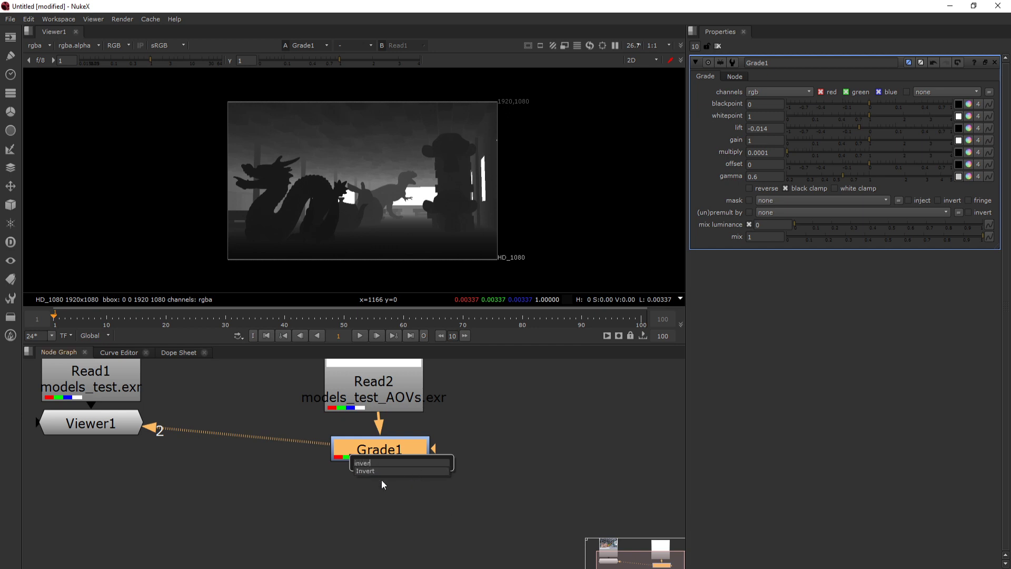
click(370, 469)
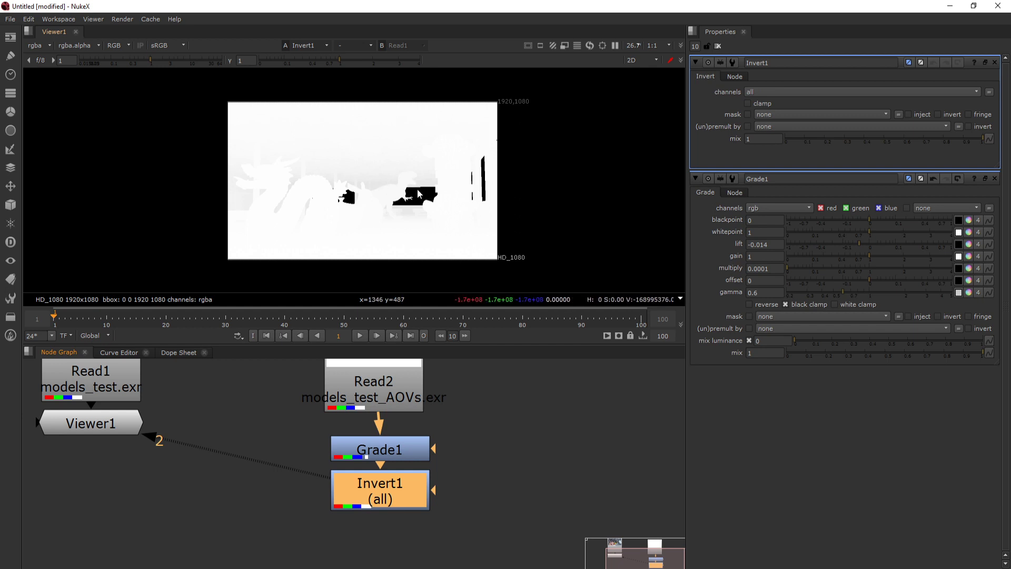
Step: Adjust Grade1 to whitepoint 0.47, gain 0.88, offset 0.055 and gamma 1.14
double_click(396, 450)
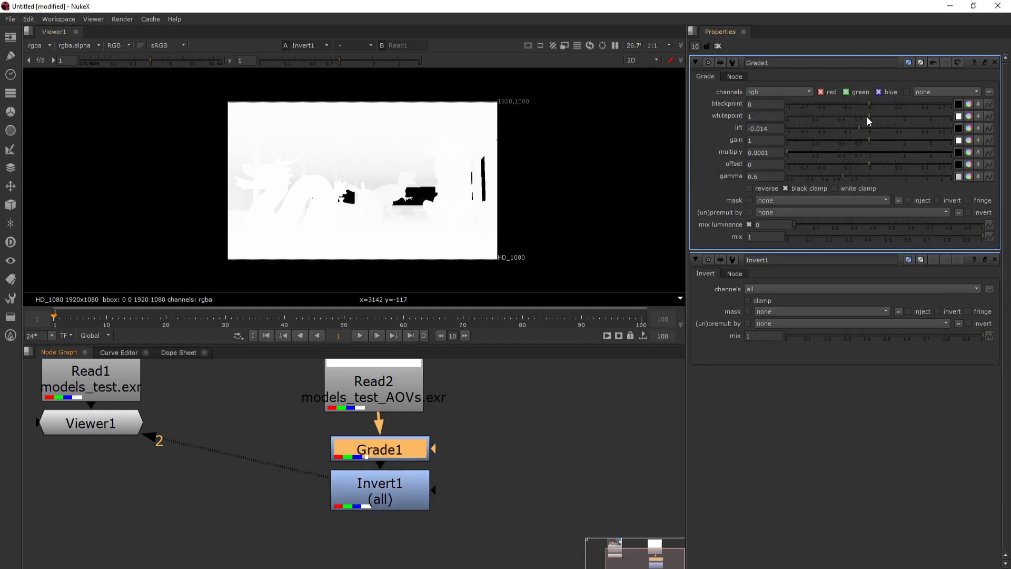
drag(868, 117, 863, 141)
drag(841, 176, 876, 172)
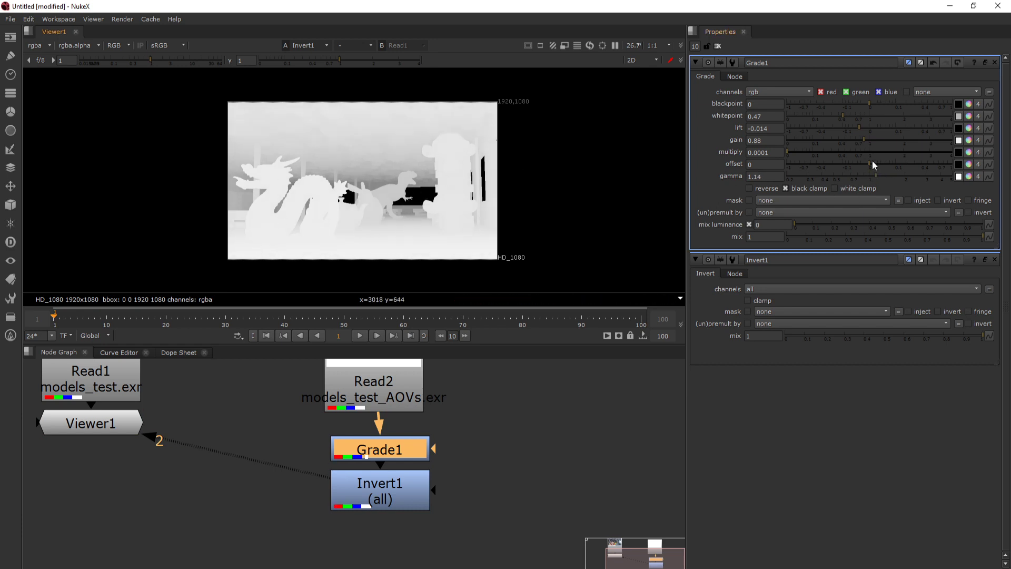
mouse_move(873, 161)
mouse_down()
mouse_move(838, 162)
mouse_move(889, 164)
mouse_move(868, 175)
mouse_move(885, 173)
mouse_move(876, 175)
mouse_up()
Step: Move the Viewer1 node well below the two branches and raise Read1 to make room between them
scroll(361, 522, down, 2)
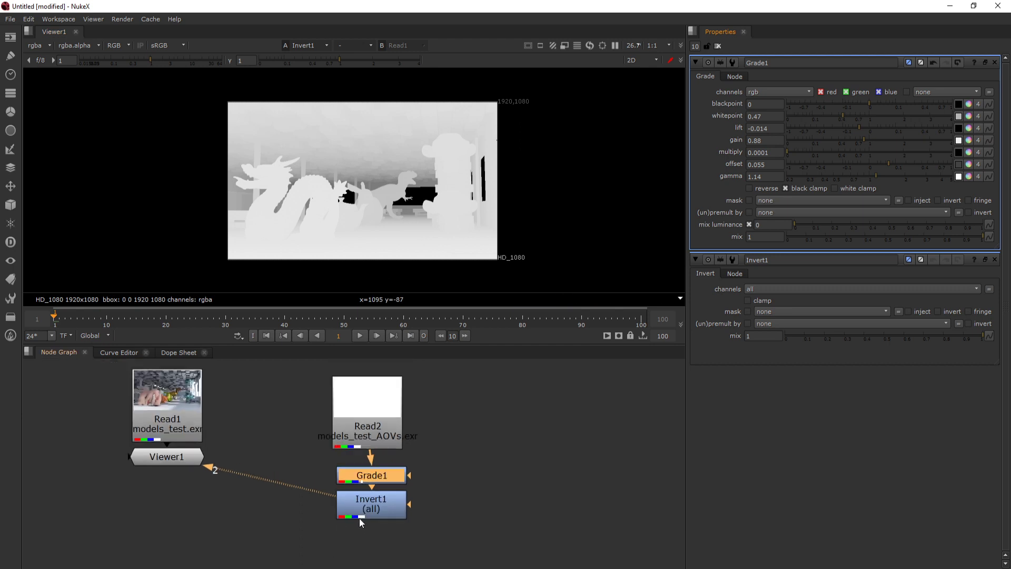
middle_drag(219, 482, 262, 469)
drag(201, 446, 205, 546)
middle_drag(324, 486, 328, 499)
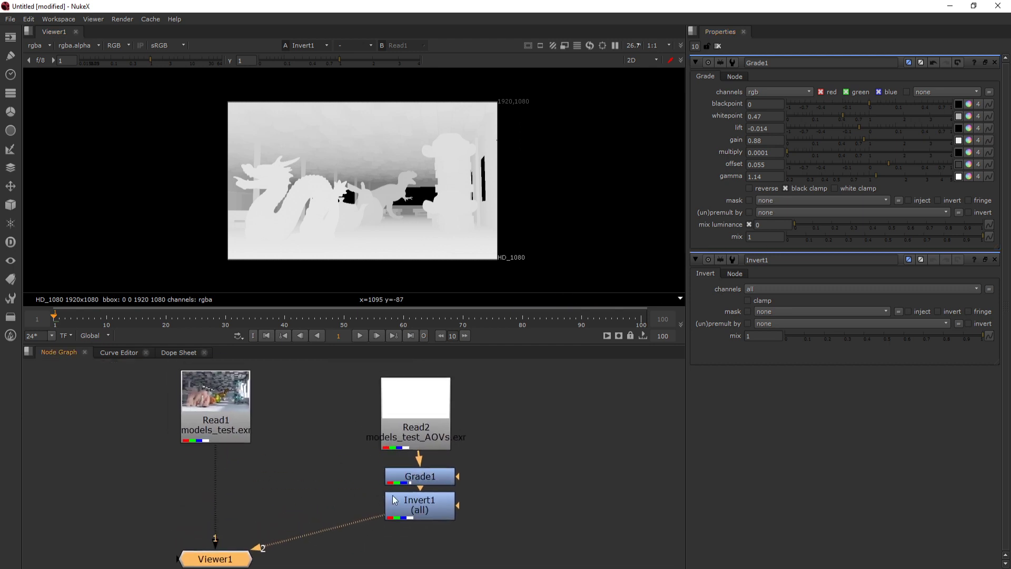
scroll(394, 499, down, 2)
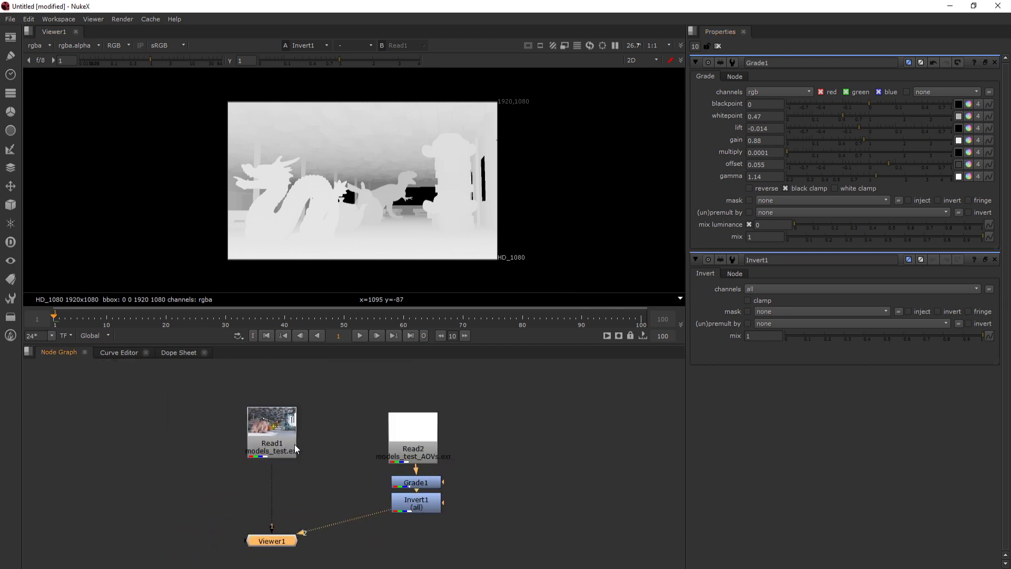
drag(272, 426, 272, 409)
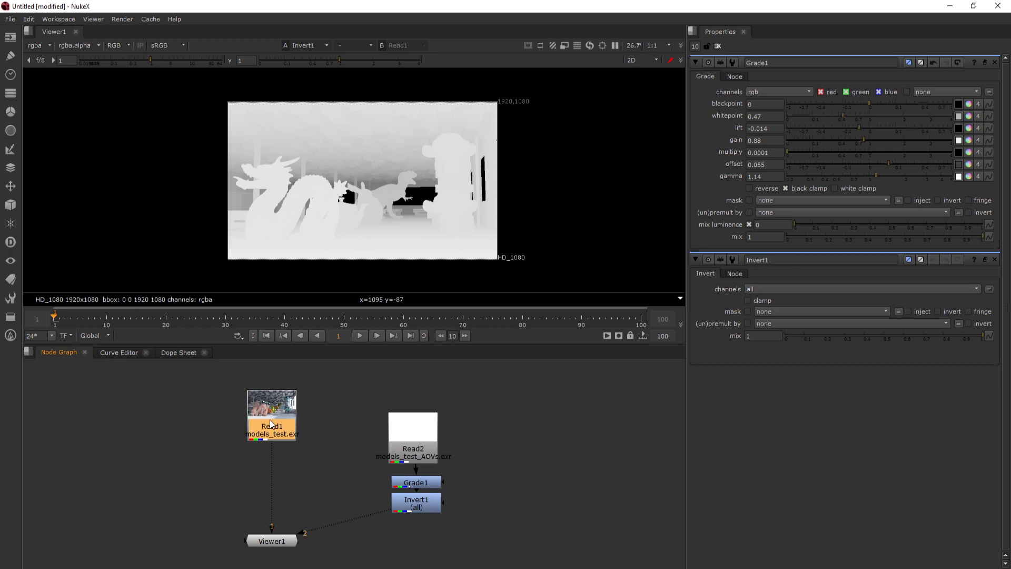
drag(368, 387, 477, 509)
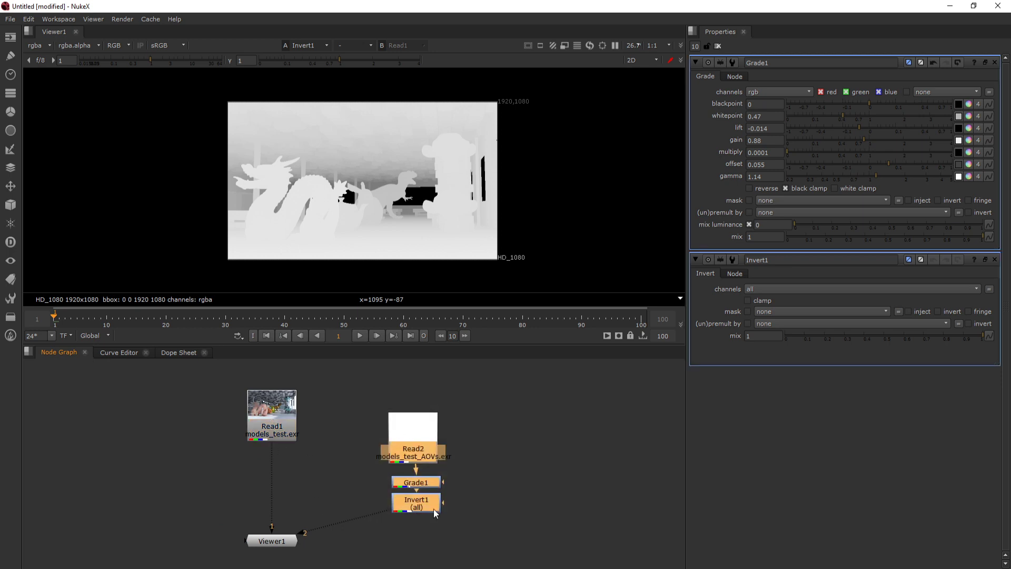
drag(279, 415, 266, 424)
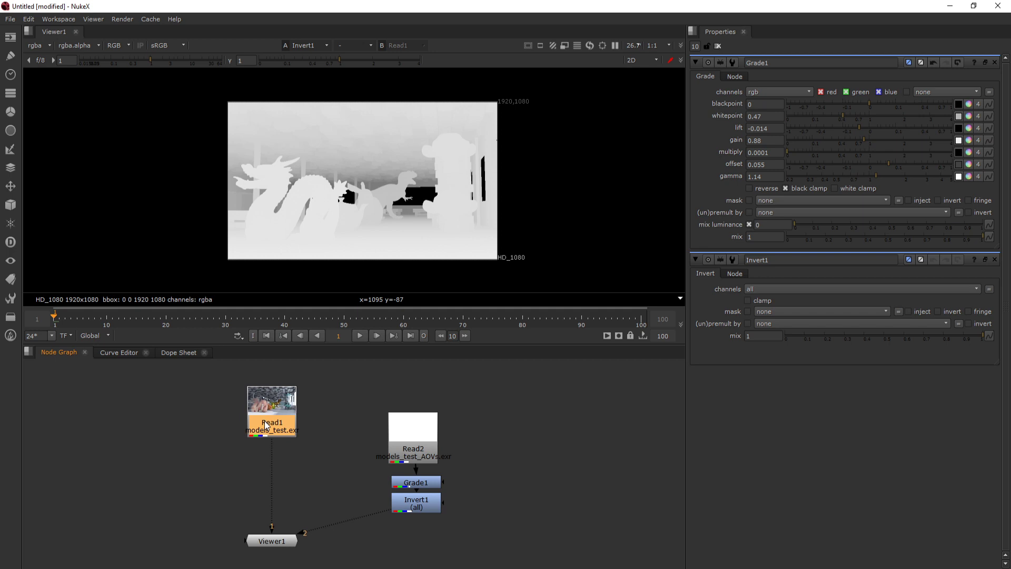
Step: Insert a ShuffleCopy node between Read1 and Viewer1, connect its input 1 to Invert1 and place it just above the viewer
key(Tab)
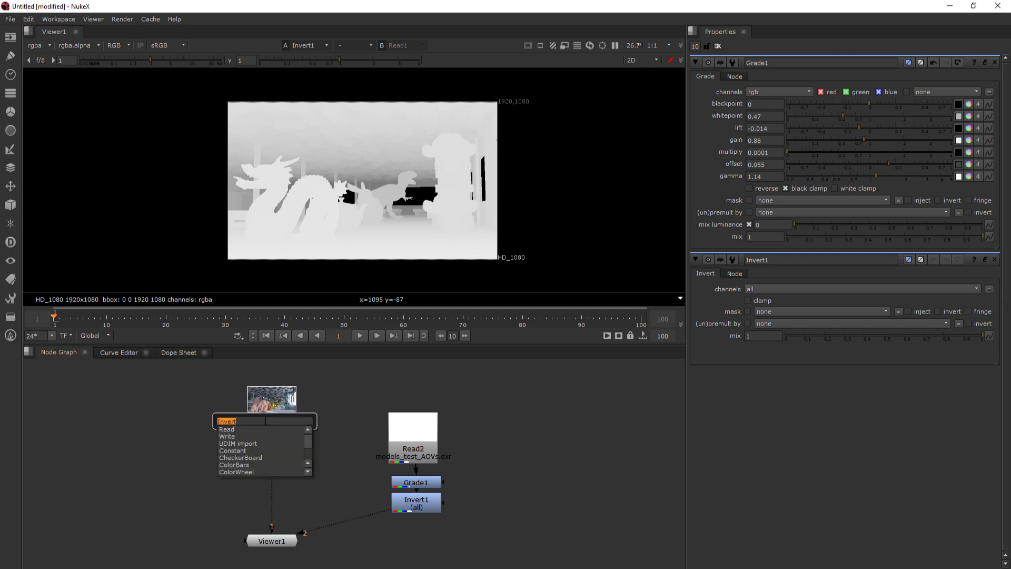
text(shuf)
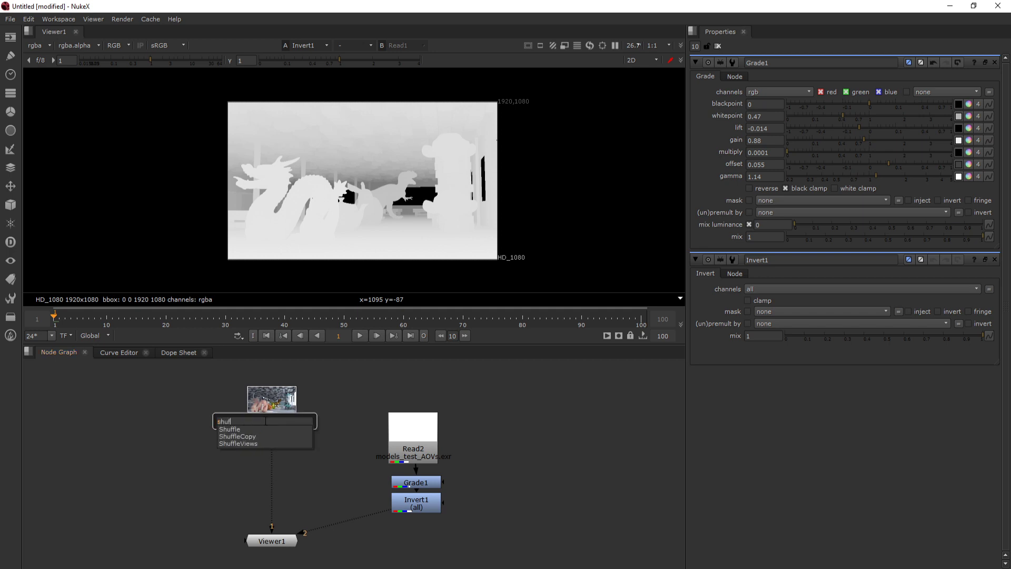
click(282, 435)
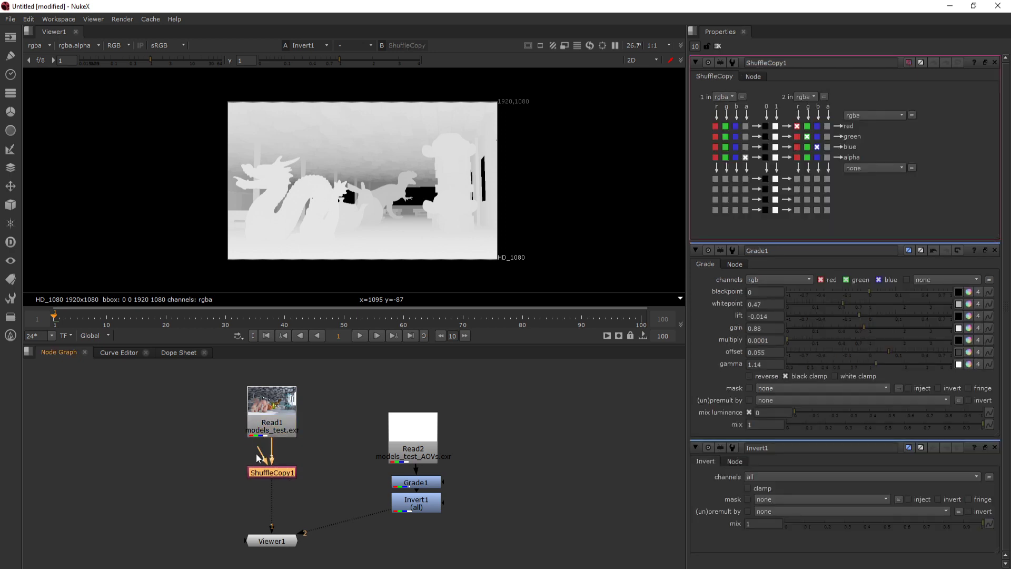
drag(256, 453, 404, 504)
drag(291, 472, 293, 497)
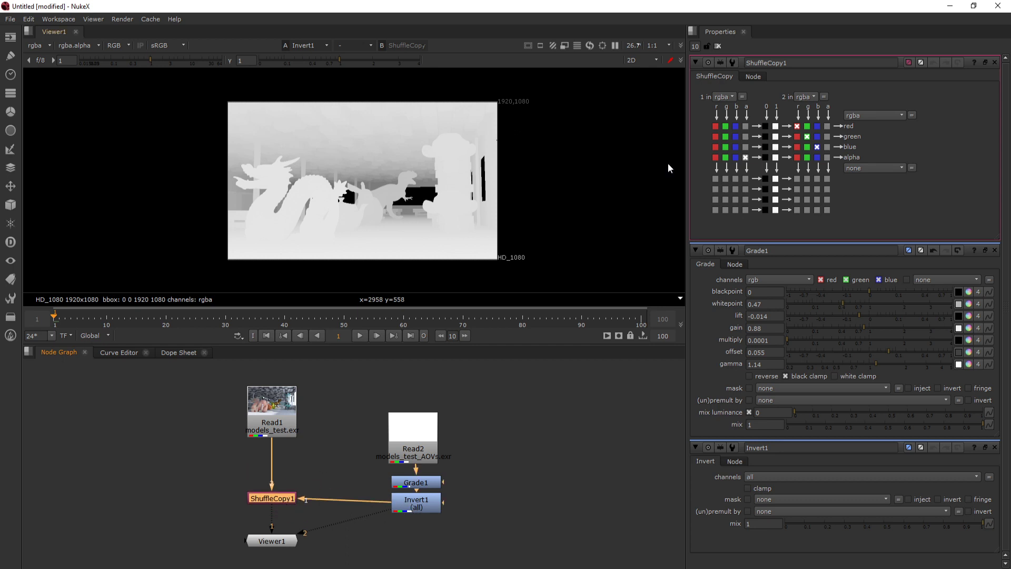
Step: Route input 1's red channel to the red, green, blue and alpha outputs of ShuffleCopy1 and show that node in the viewer
click(715, 126)
click(715, 136)
click(715, 147)
click(715, 156)
key(1)
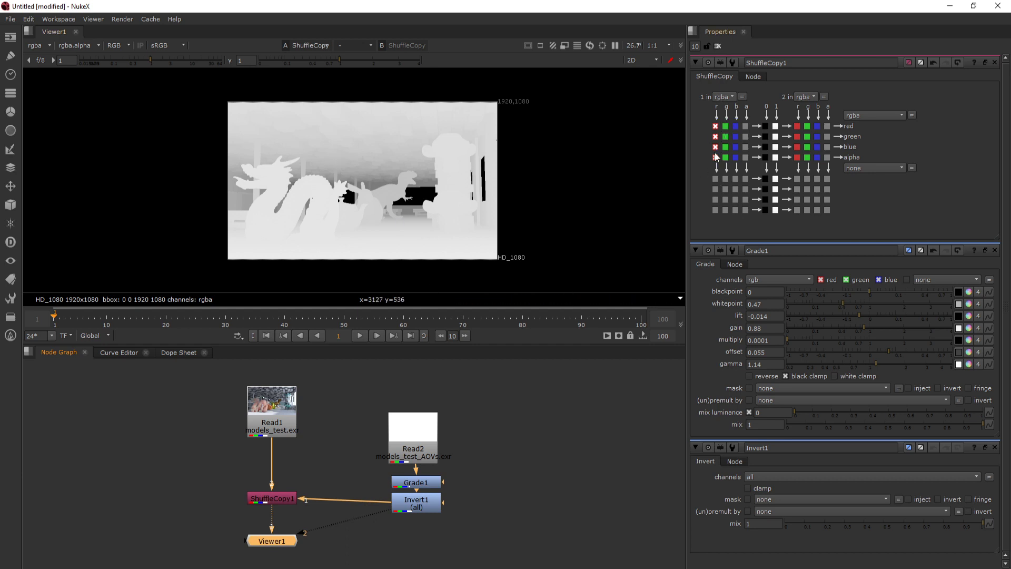
Step: Create a new layer named ZZZ with automatic rgba channels as the first output layer of ShuffleCopy1
click(409, 498)
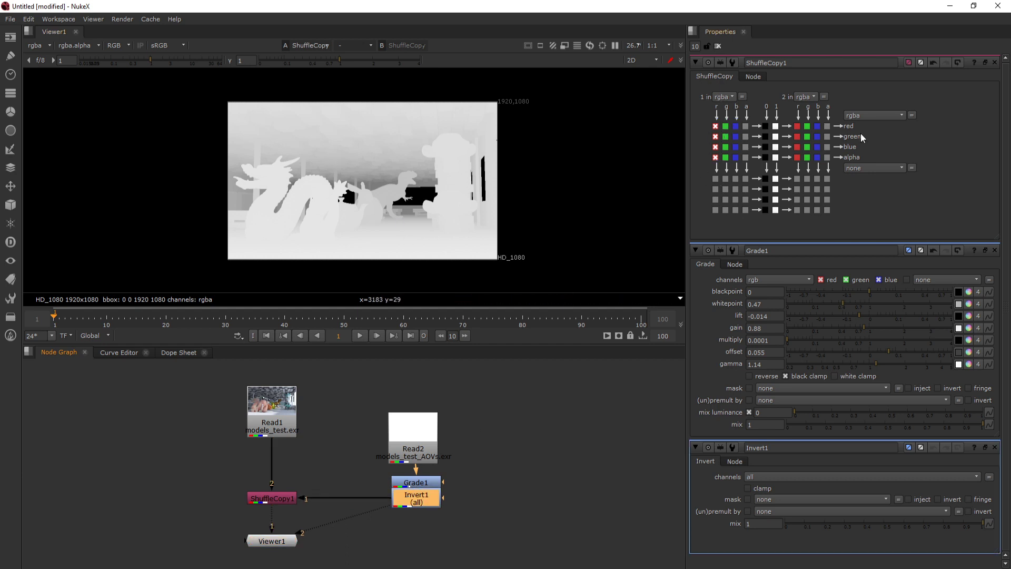
click(900, 116)
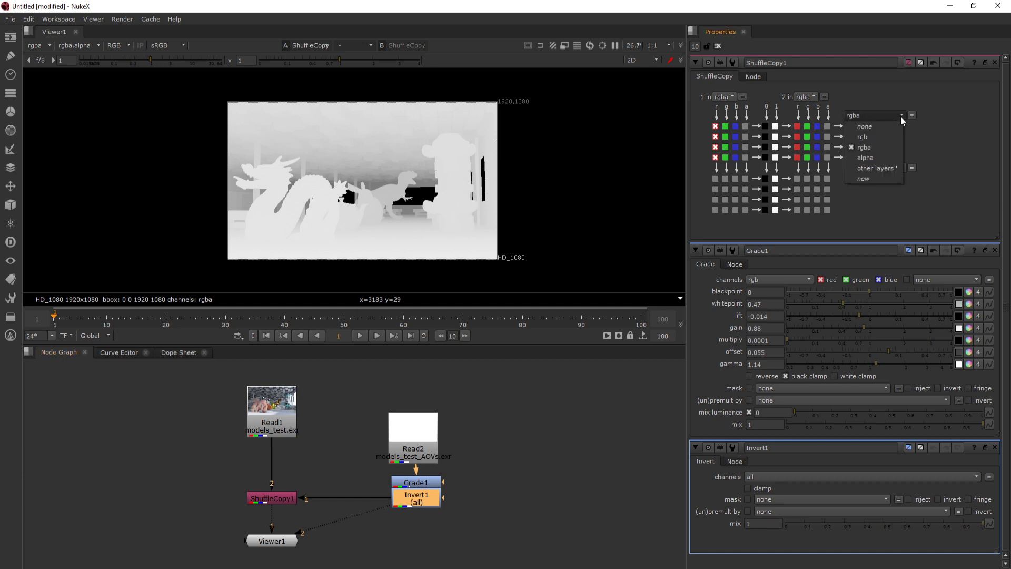
click(869, 178)
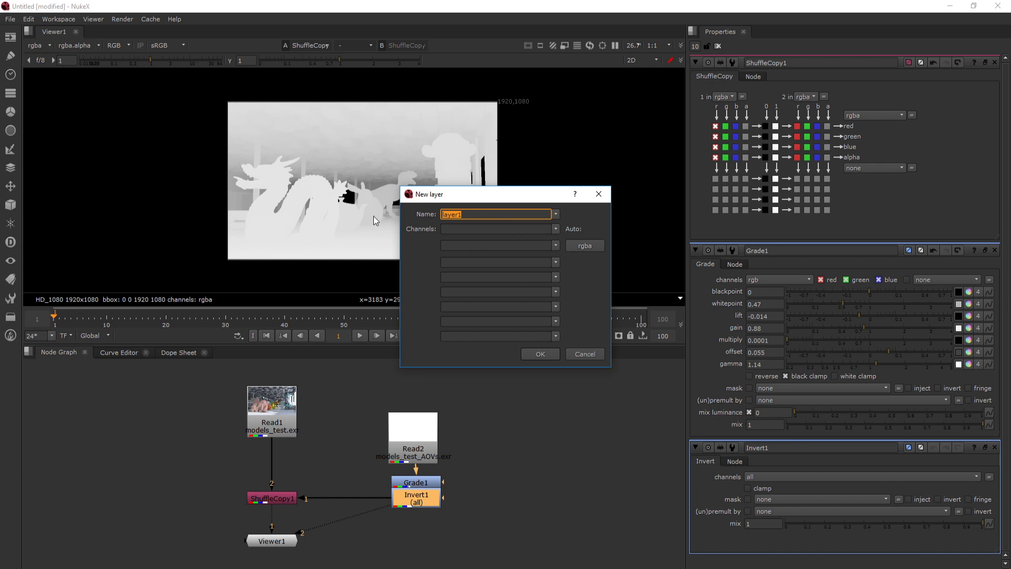
text(ZZZ)
click(568, 245)
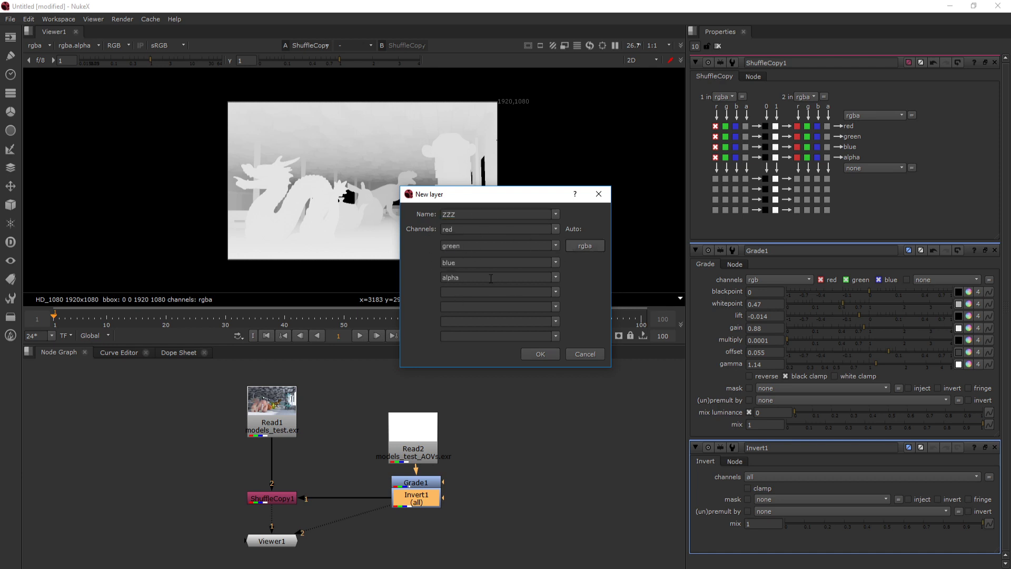
click(545, 355)
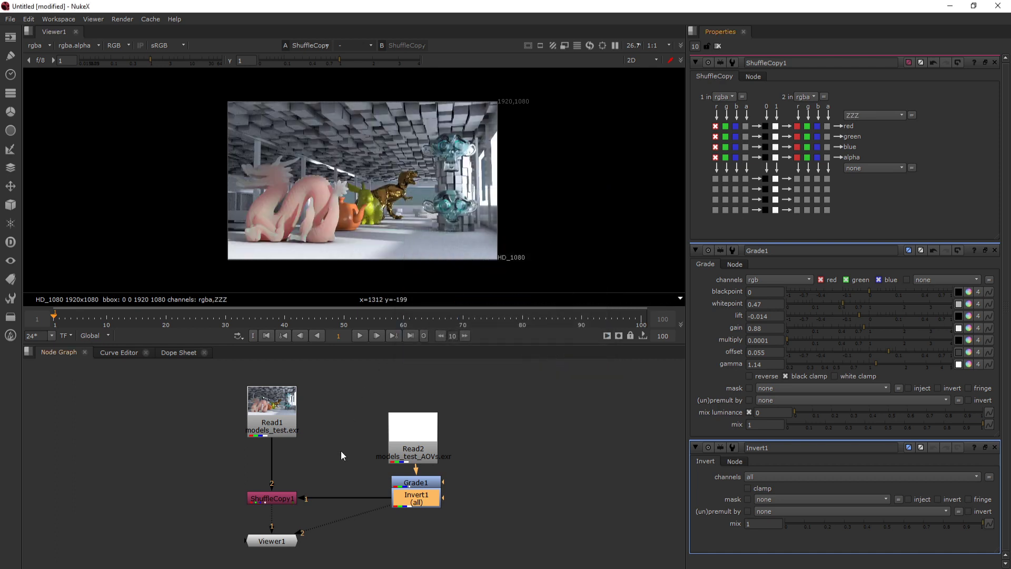
Step: Raise Read1 slightly and reposition ShuffleCopy1 higher on the line between Read1 and Viewer1
click(290, 499)
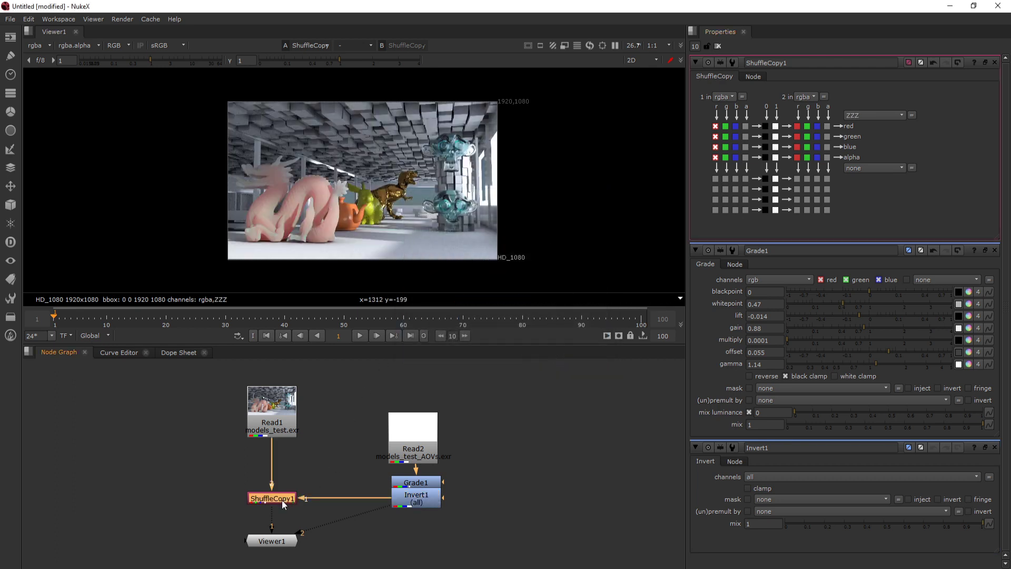
drag(284, 504, 283, 509)
drag(362, 398, 511, 565)
click(266, 502)
drag(278, 394, 278, 389)
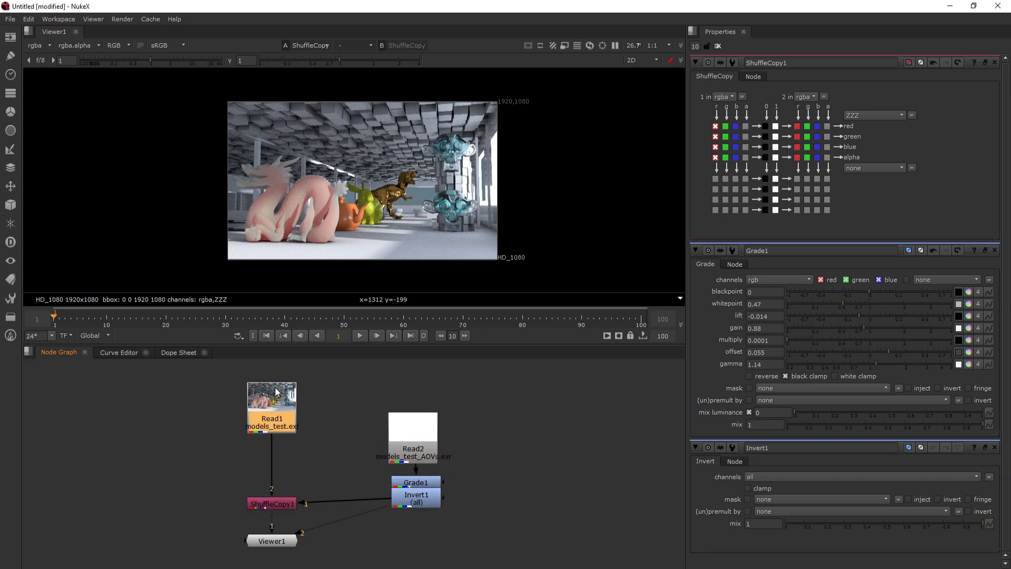
drag(277, 504, 276, 486)
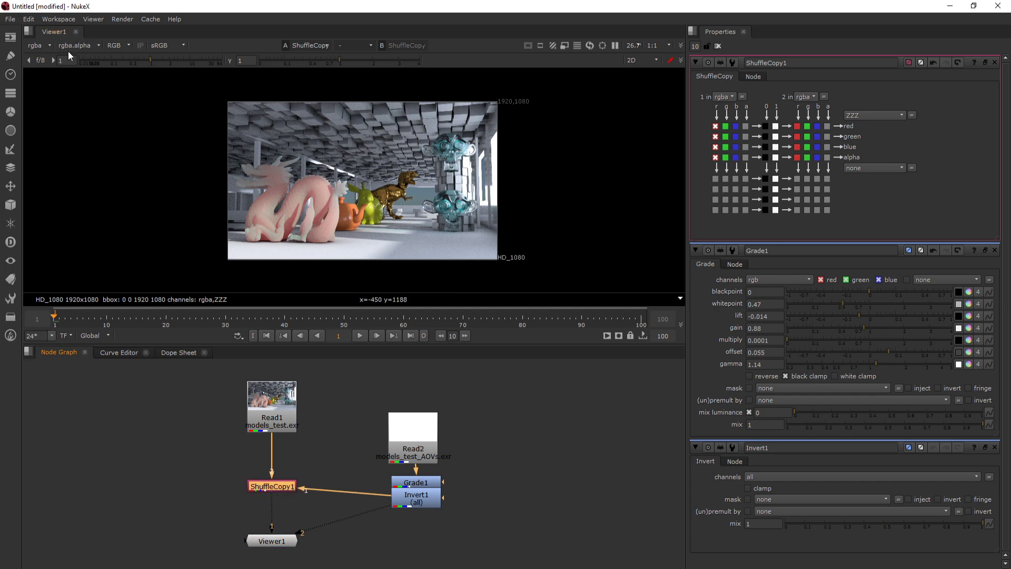
Step: Display the ZZZ layer in the viewer to check the depth pass, and return to the rgba layer
click(49, 45)
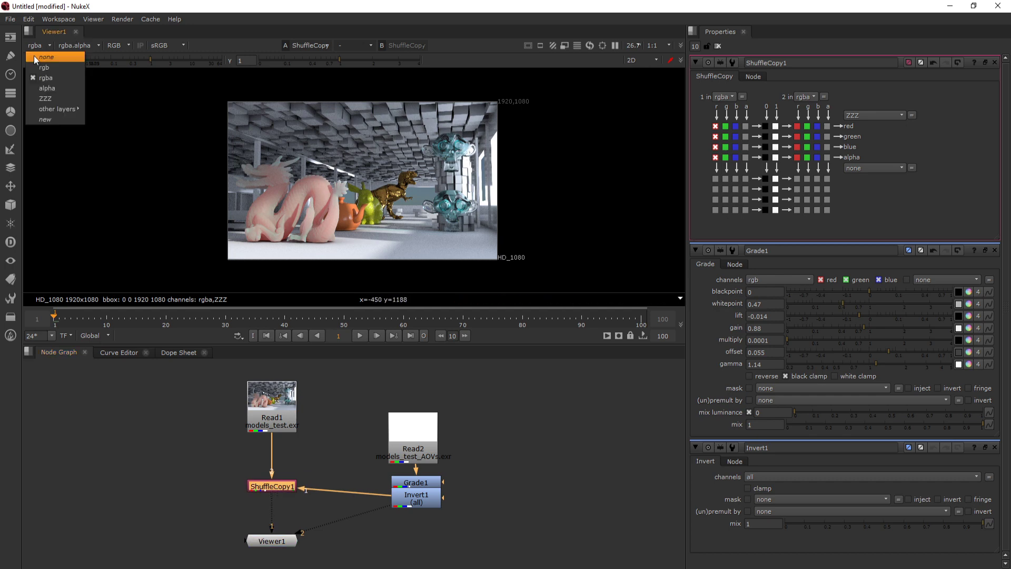
click(46, 99)
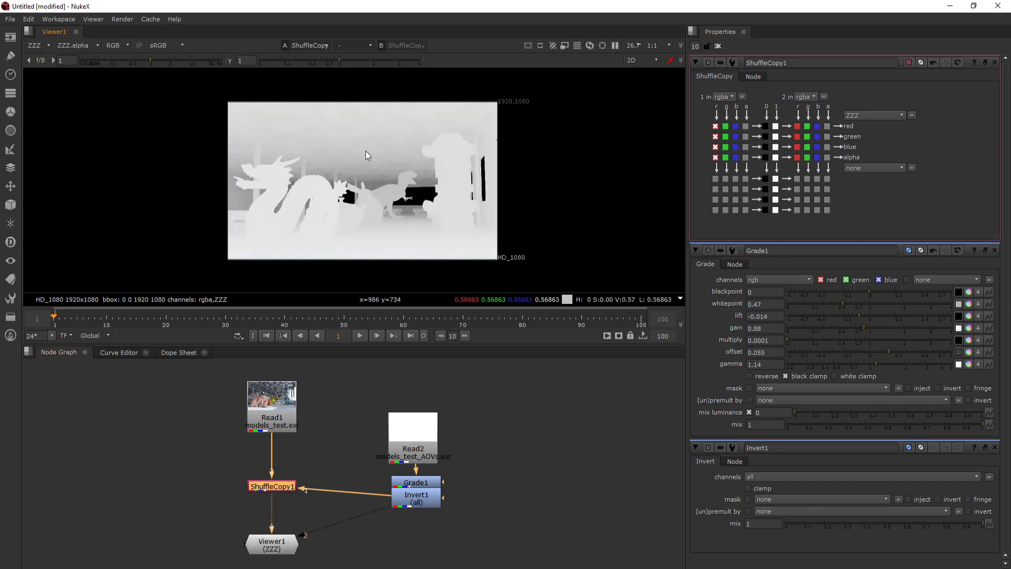
click(49, 46)
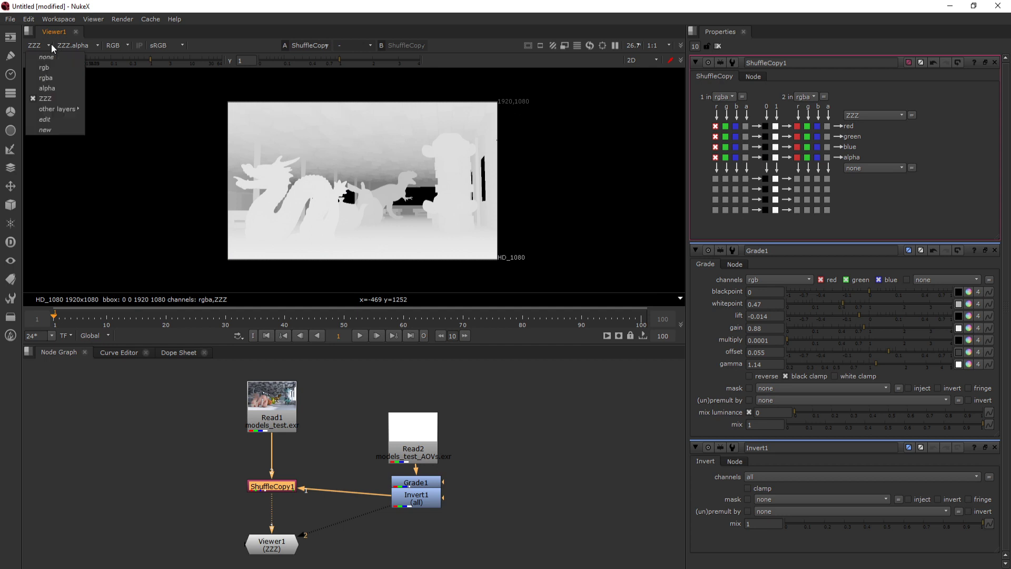
click(56, 79)
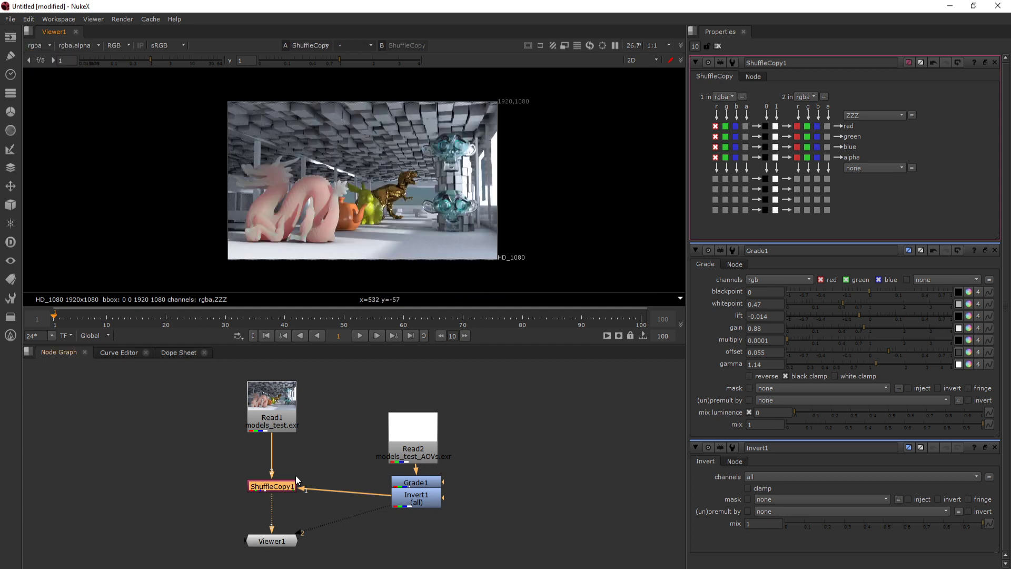
Step: Lower Viewer1 and level ShuffleCopy1 with Invert1, making room for more nodes between ShuffleCopy1 and the viewer
middle_drag(314, 470, 342, 408)
drag(308, 481, 308, 556)
drag(312, 425, 312, 437)
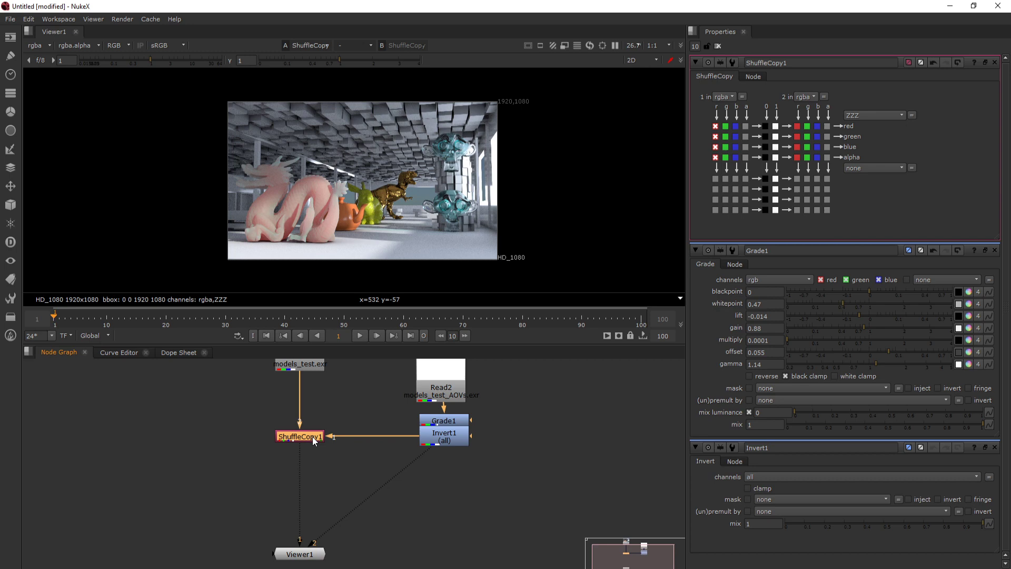
Step: Insert a ZDefocus node between ShuffleCopy1 and Viewer1 and set its depth channel to ZZZ.red
key(ctrl+Tab)
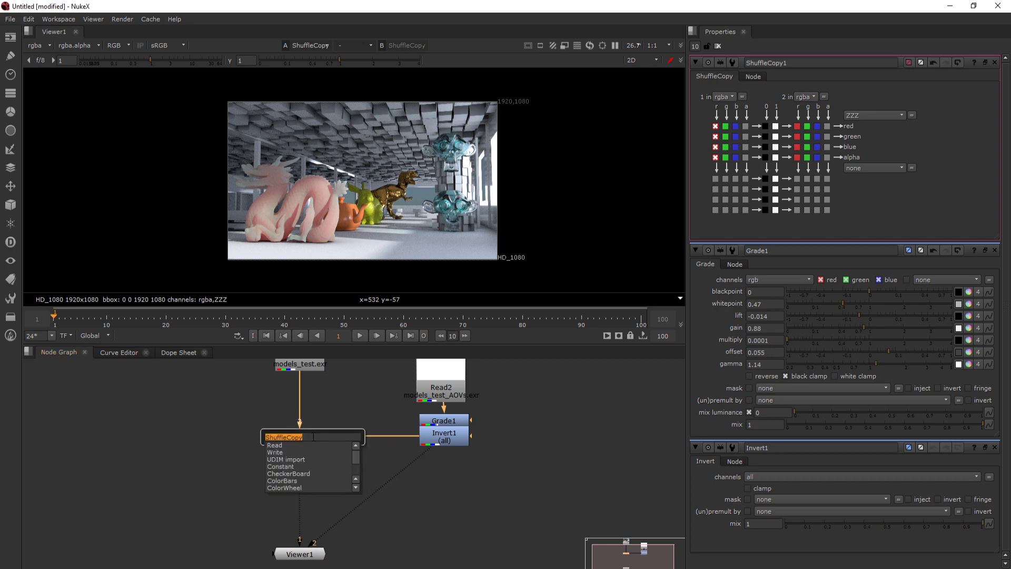
text(zdefo)
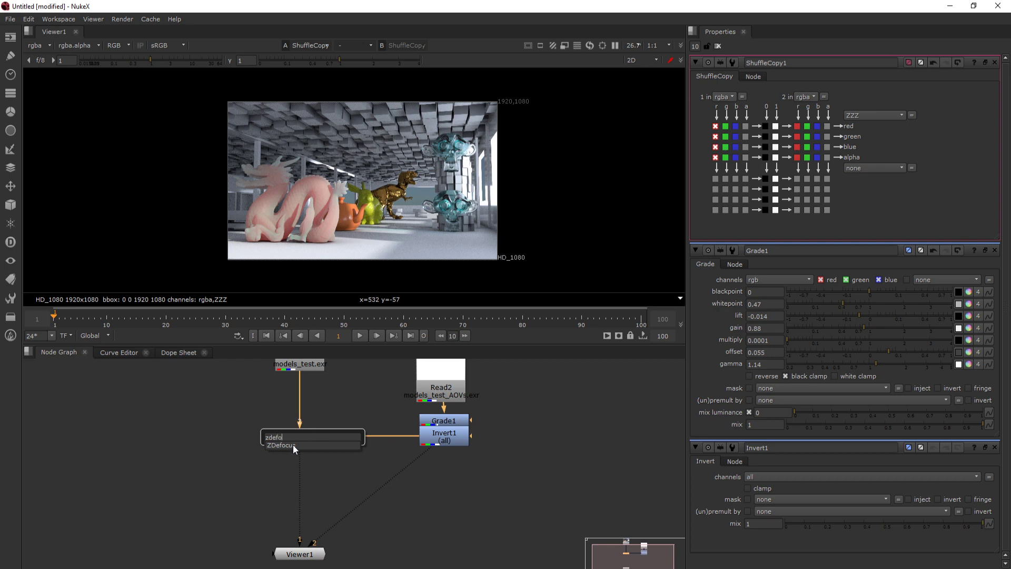
click(292, 445)
drag(293, 445, 311, 482)
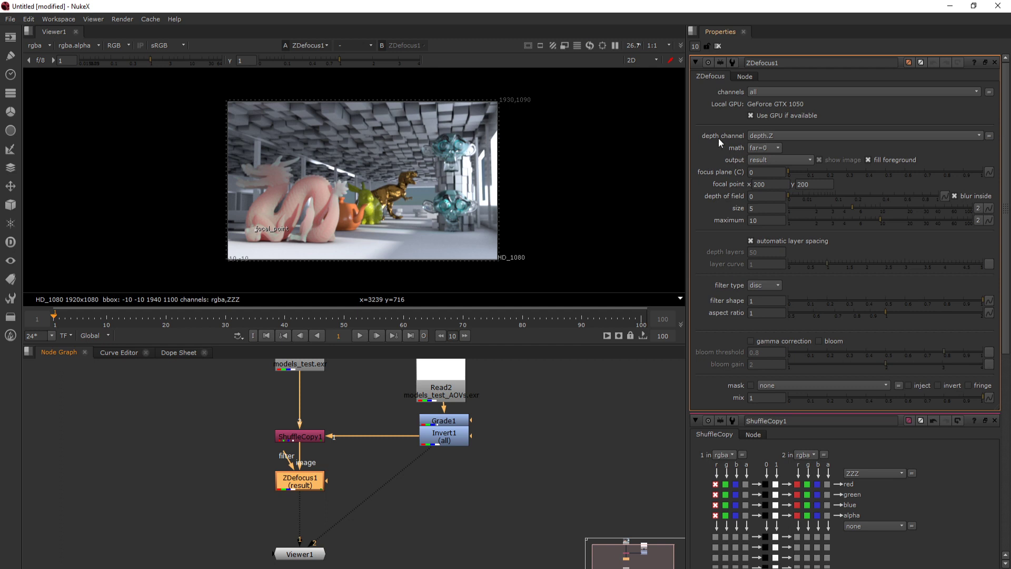
click(778, 136)
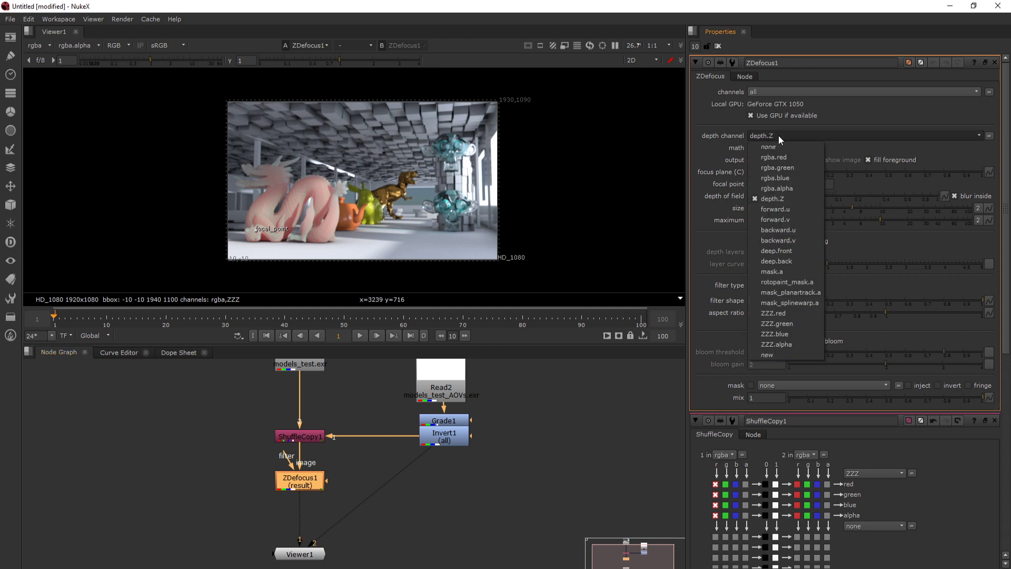
click(789, 314)
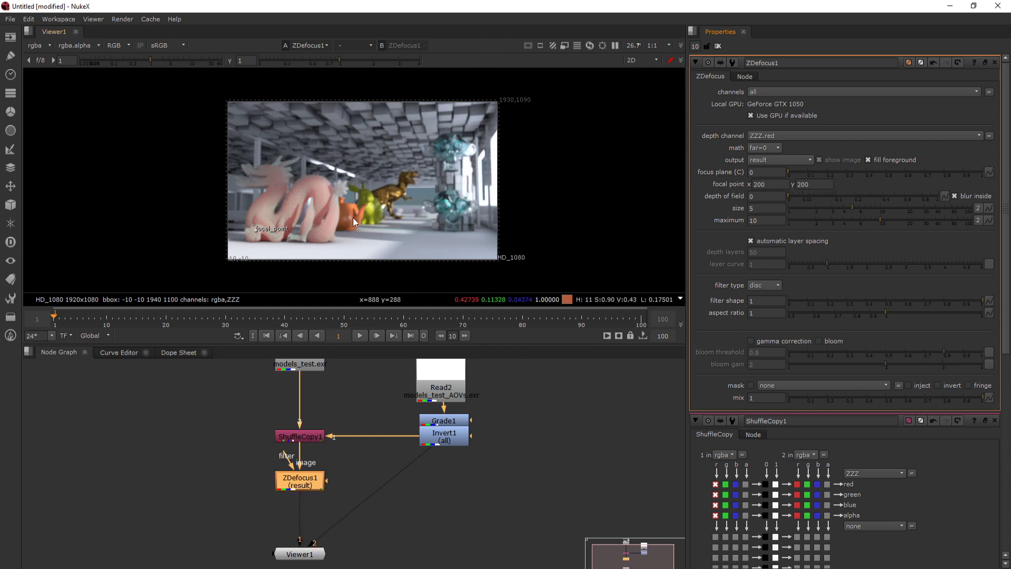
Step: Place the ZDefocus1 focal point on the golden dinosaur, at about x 1196, y 452
scroll(353, 217, up, 1)
drag(229, 234, 382, 192)
scroll(380, 194, up, 2)
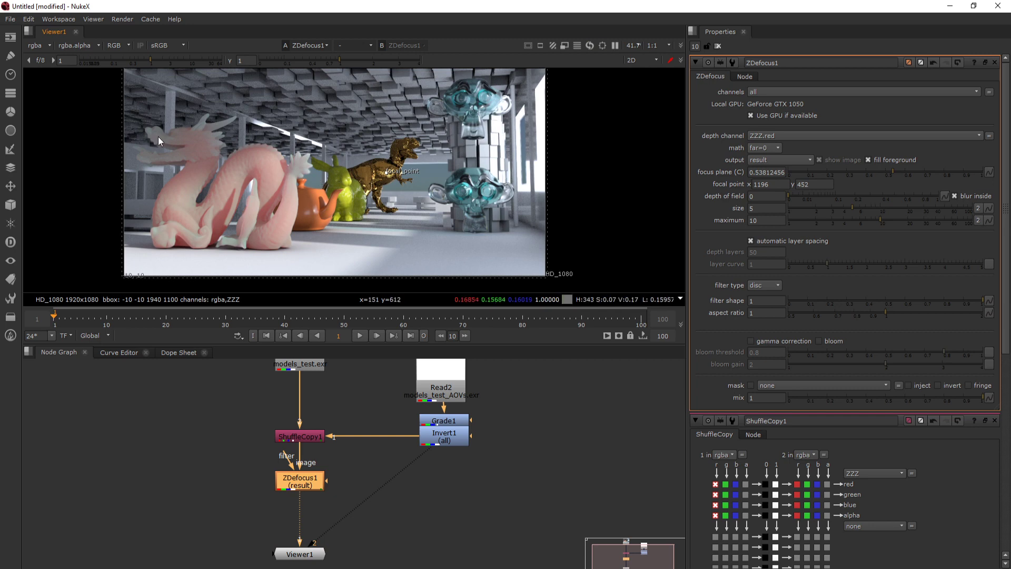
Step: Examine the defocus on the models up close and increase the ZDefocus1 blur size to 10.6
scroll(405, 197, up, 2)
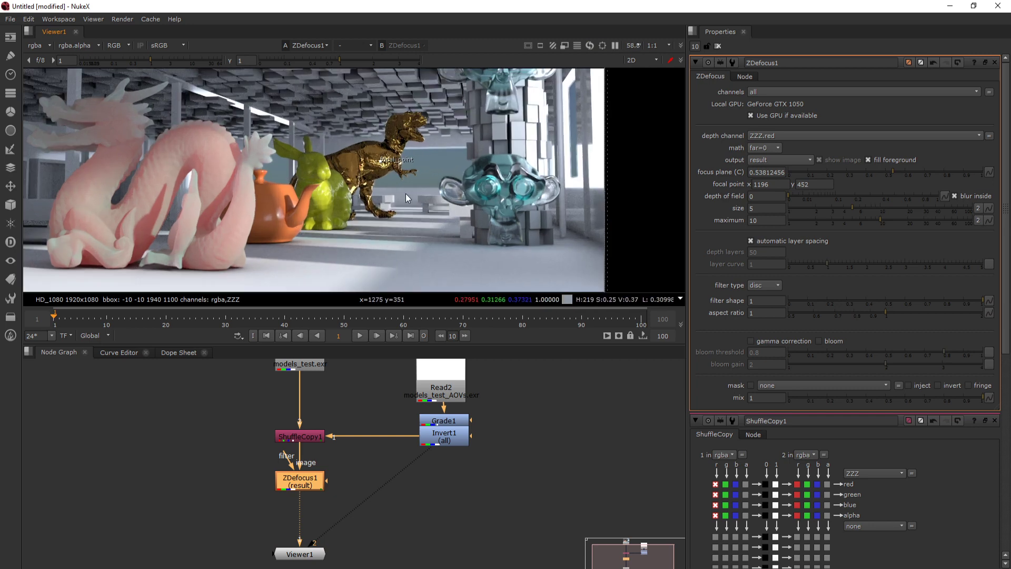
scroll(405, 194, up, 5)
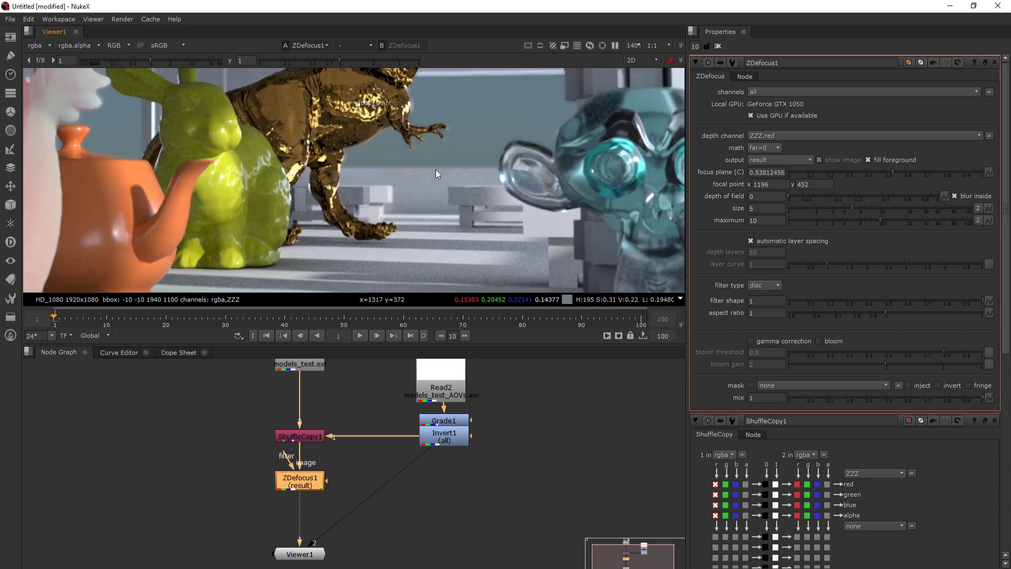
scroll(412, 165, down, 5)
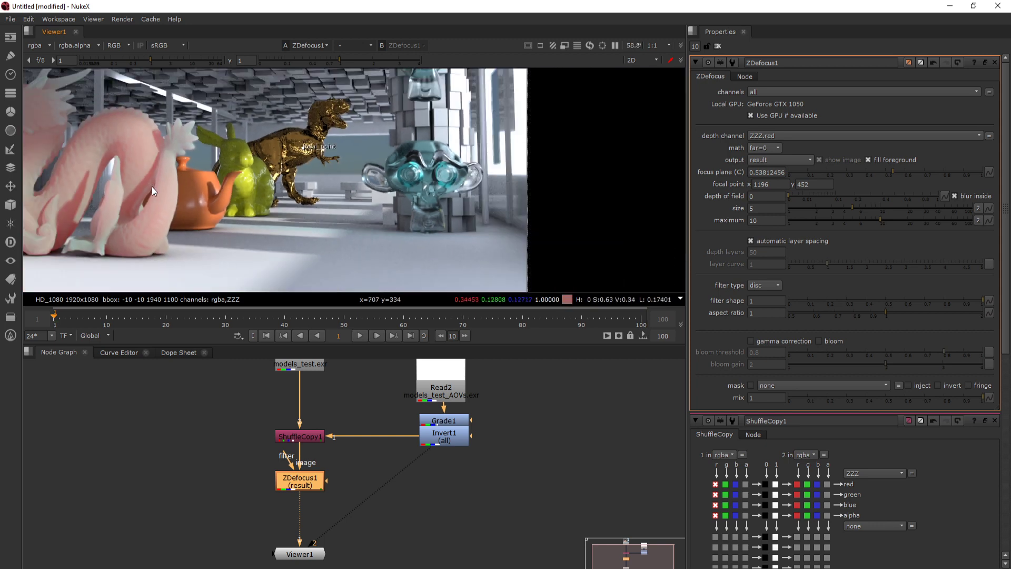
middle_drag(152, 190, 270, 209)
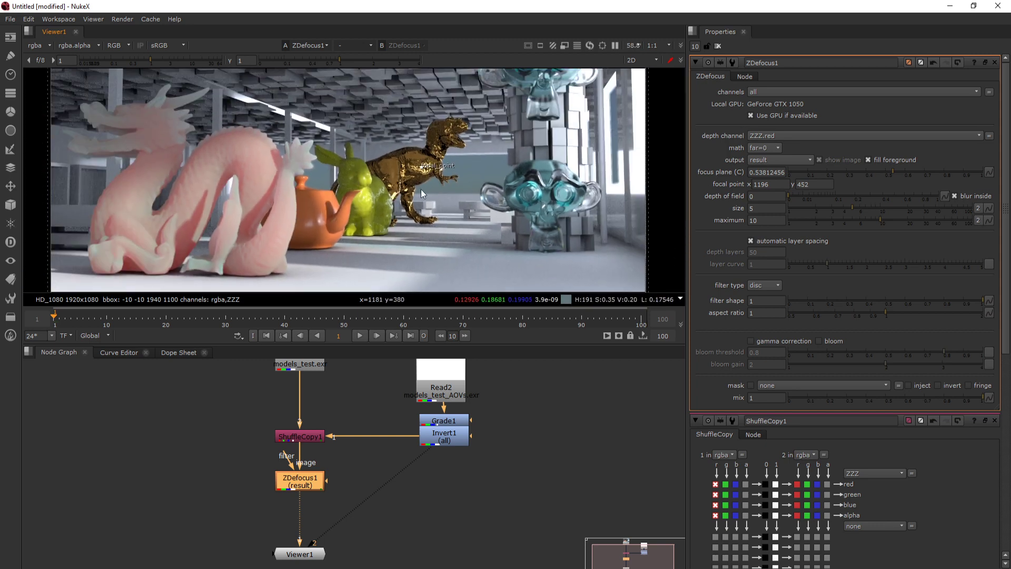
drag(854, 206, 882, 204)
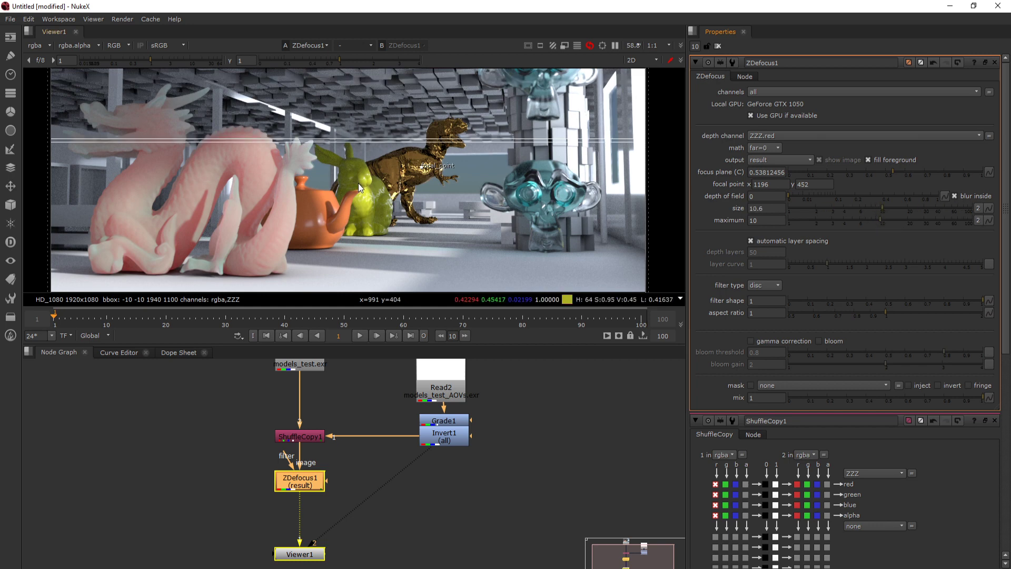
scroll(499, 189, down, 2)
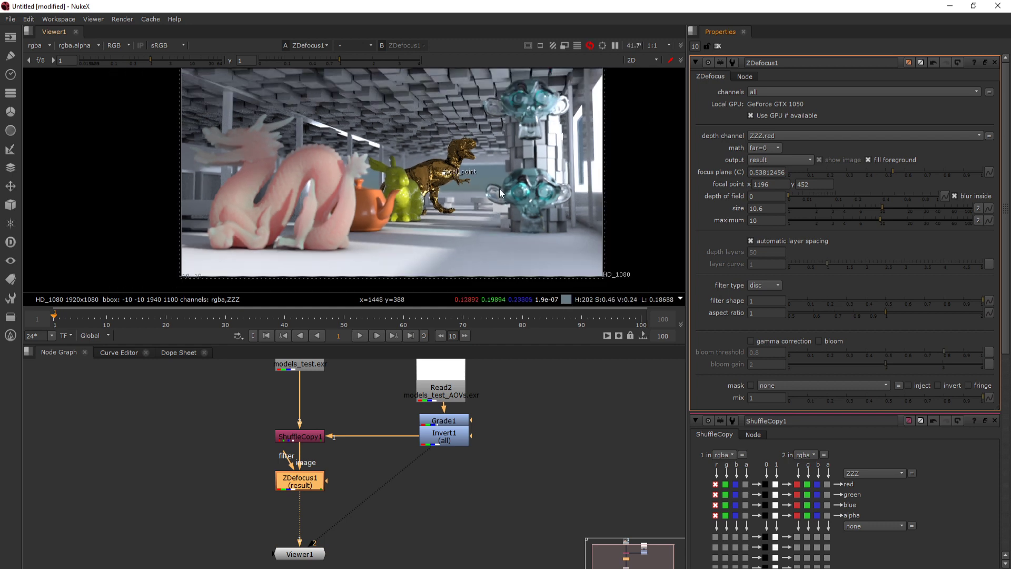
middle_drag(499, 188, 416, 211)
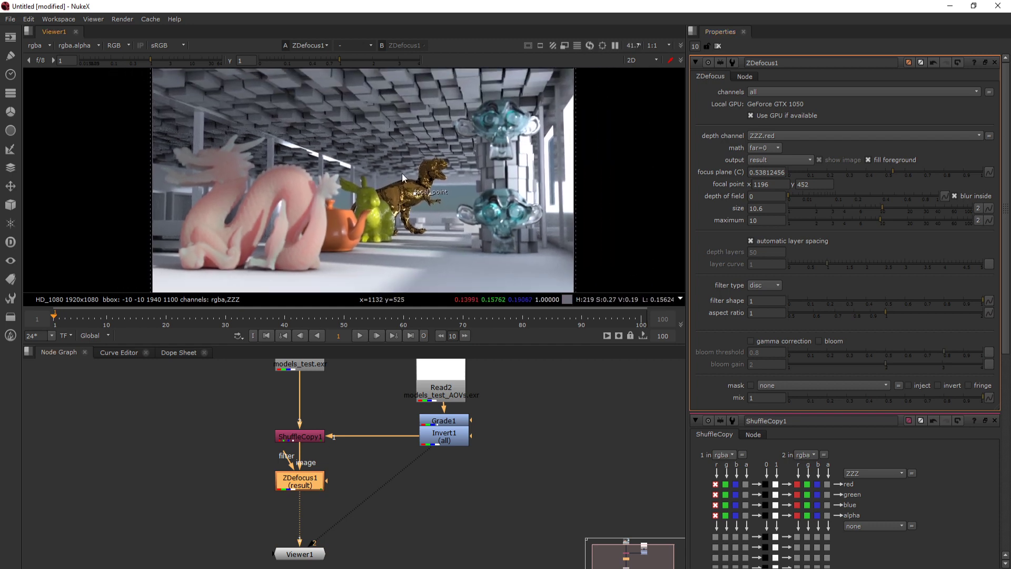
Step: Insert a Grade node between ZDefocus1 and Viewer1
middle_drag(300, 489, 318, 449)
mouse_move(319, 451)
mouse_down()
mouse_move(326, 439)
mouse_move(320, 449)
mouse_up()
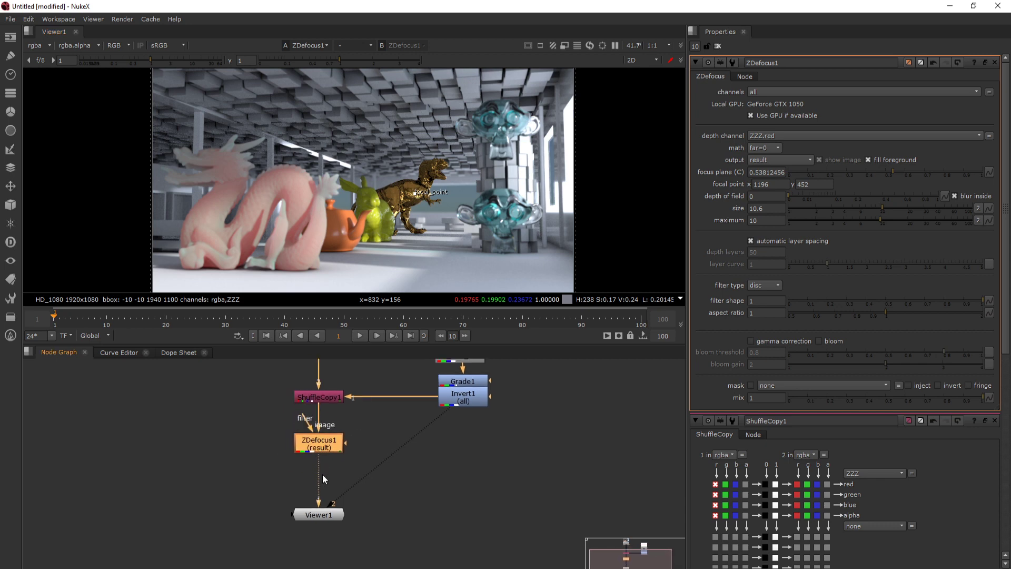
key(g)
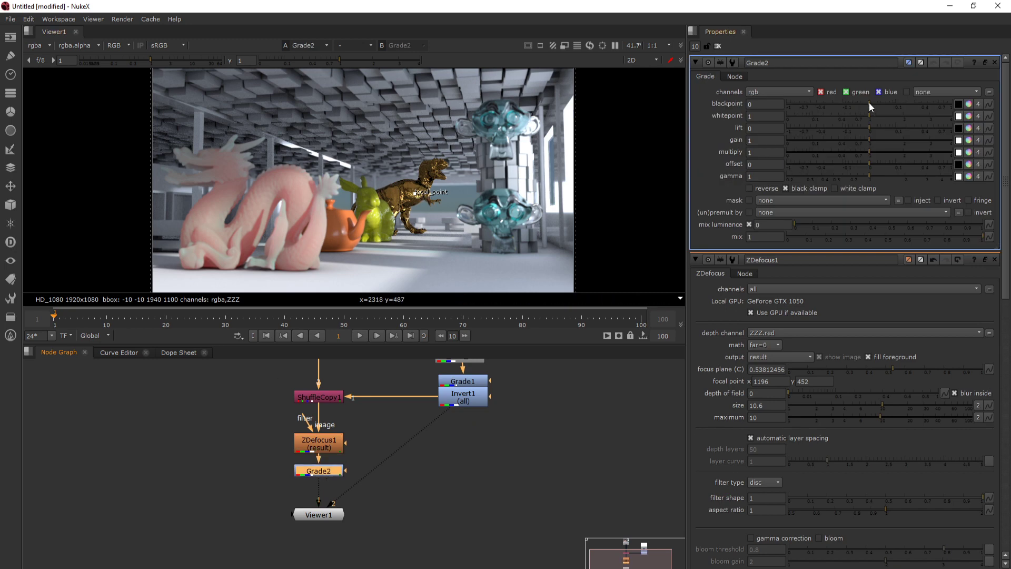
Step: Set Grade2's blackpoint to 0.012 and whitepoint to 0.78, and tint its gamma to about red 0.826, green 1, blue 0.877
drag(868, 102, 871, 102)
mouse_move(870, 103)
mouse_down()
mouse_move(880, 100)
mouse_move(859, 115)
mouse_up()
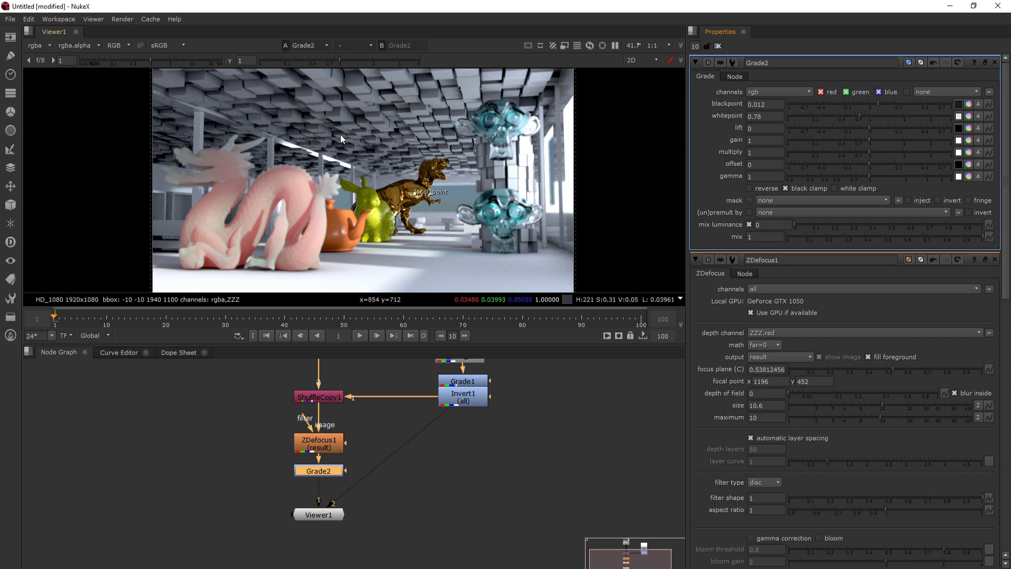
click(969, 176)
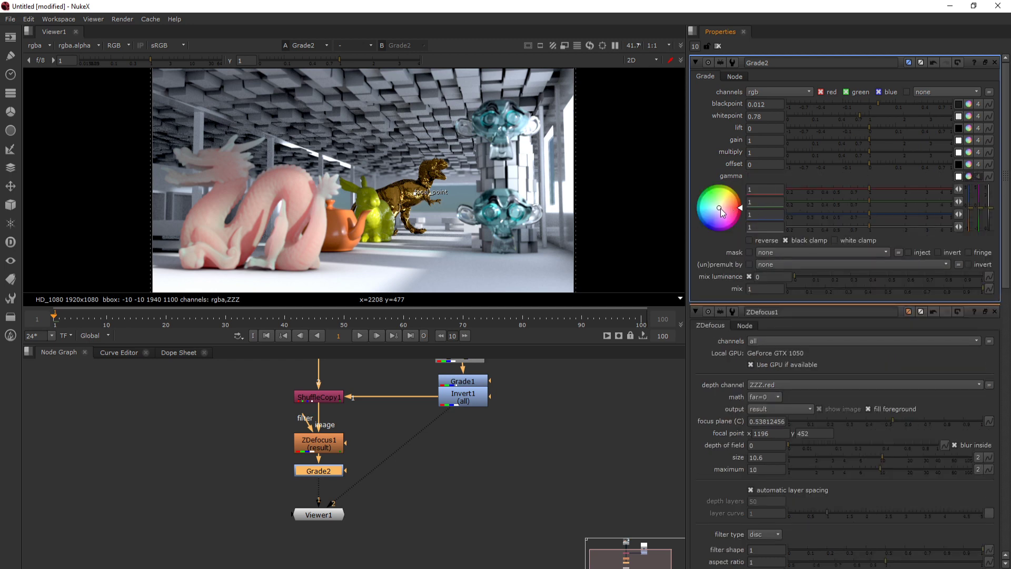
mouse_move(723, 211)
mouse_down()
mouse_move(680, 216)
mouse_move(729, 180)
mouse_move(767, 176)
mouse_move(769, 156)
mouse_move(786, 153)
mouse_move(747, 151)
mouse_move(699, 233)
mouse_move(725, 222)
mouse_move(724, 208)
mouse_move(705, 207)
mouse_move(714, 221)
mouse_move(700, 227)
mouse_move(702, 198)
mouse_move(742, 188)
mouse_move(761, 159)
mouse_move(729, 160)
mouse_move(703, 196)
mouse_move(716, 232)
mouse_move(705, 222)
mouse_move(686, 237)
mouse_move(704, 236)
mouse_move(706, 219)
mouse_move(736, 218)
mouse_move(741, 230)
mouse_move(705, 222)
mouse_move(694, 235)
mouse_move(726, 234)
mouse_move(699, 242)
mouse_move(698, 201)
mouse_move(719, 173)
mouse_move(708, 235)
mouse_move(719, 239)
mouse_move(678, 210)
mouse_move(667, 221)
mouse_move(711, 231)
mouse_move(714, 220)
mouse_move(694, 225)
mouse_move(735, 191)
mouse_move(714, 218)
mouse_move(737, 178)
mouse_move(722, 204)
mouse_move(728, 199)
mouse_move(697, 179)
mouse_move(670, 229)
mouse_move(680, 184)
mouse_move(747, 181)
mouse_move(735, 190)
mouse_move(744, 167)
mouse_move(680, 226)
mouse_move(684, 242)
mouse_move(639, 242)
mouse_move(680, 215)
mouse_up()
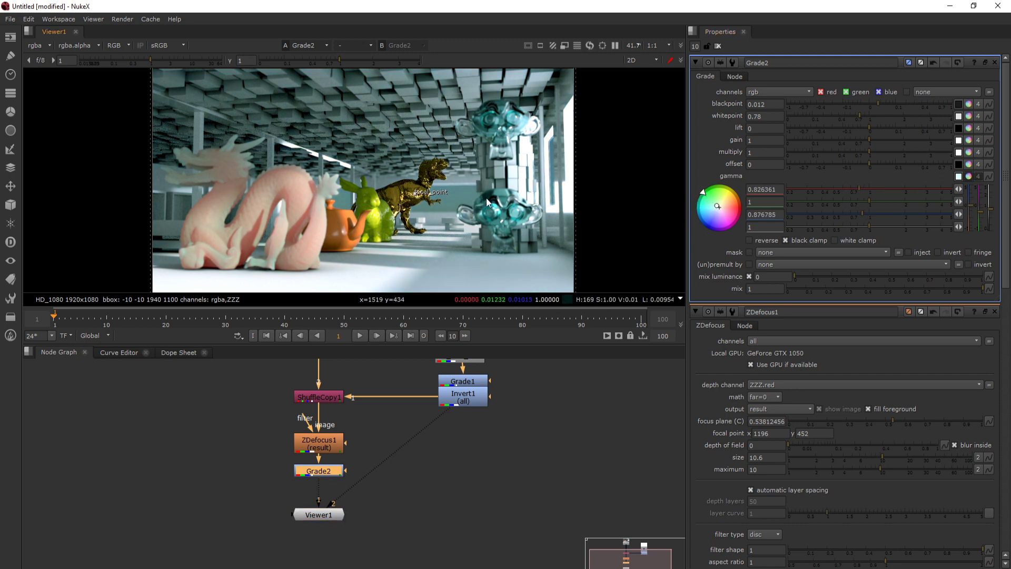
Step: Hide the viewer overlays and examine the whole graded image fitted in the maximized viewer
key(o)
key(space)
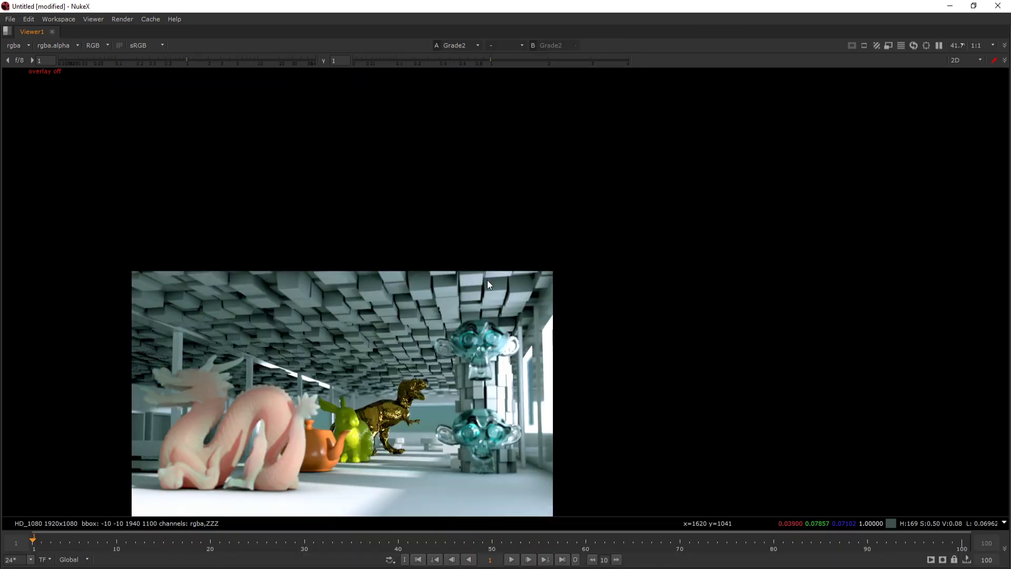
key(space)
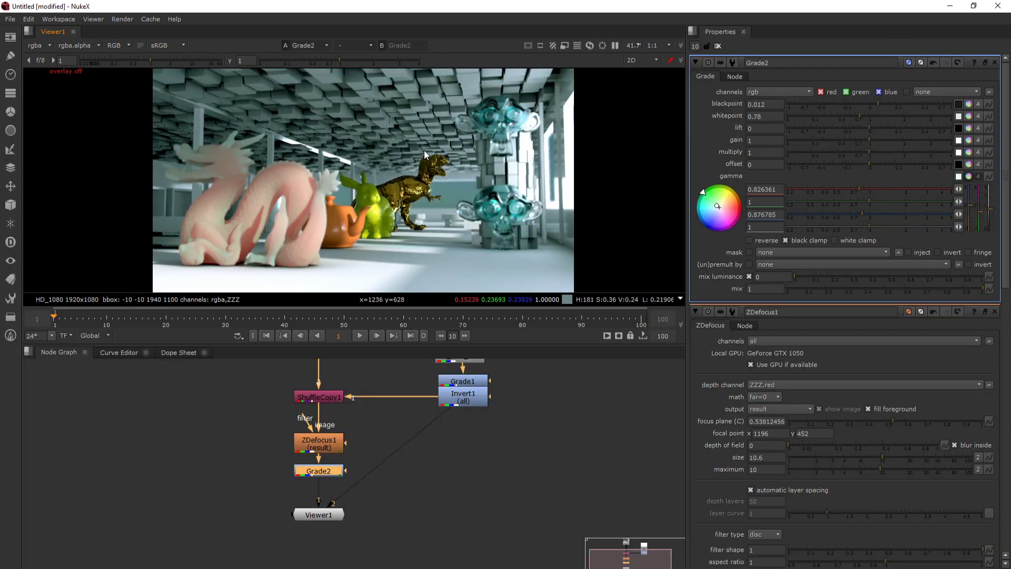
key(space)
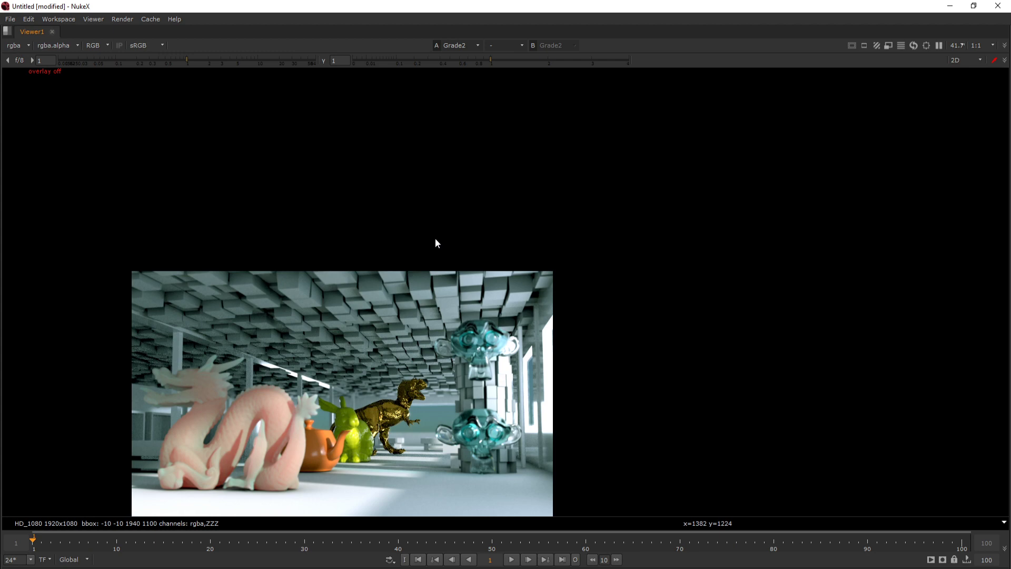
key(f)
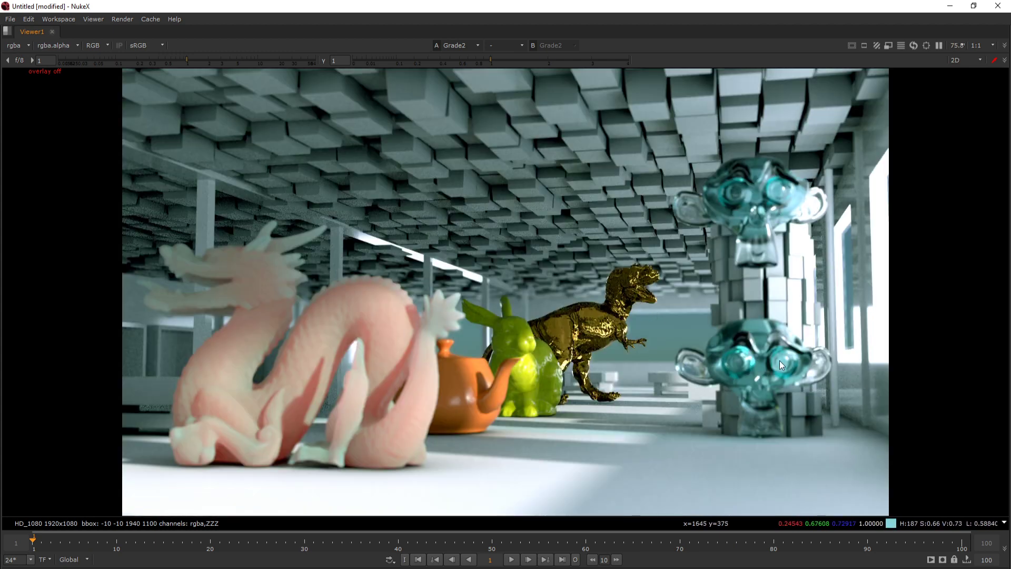
key(space)
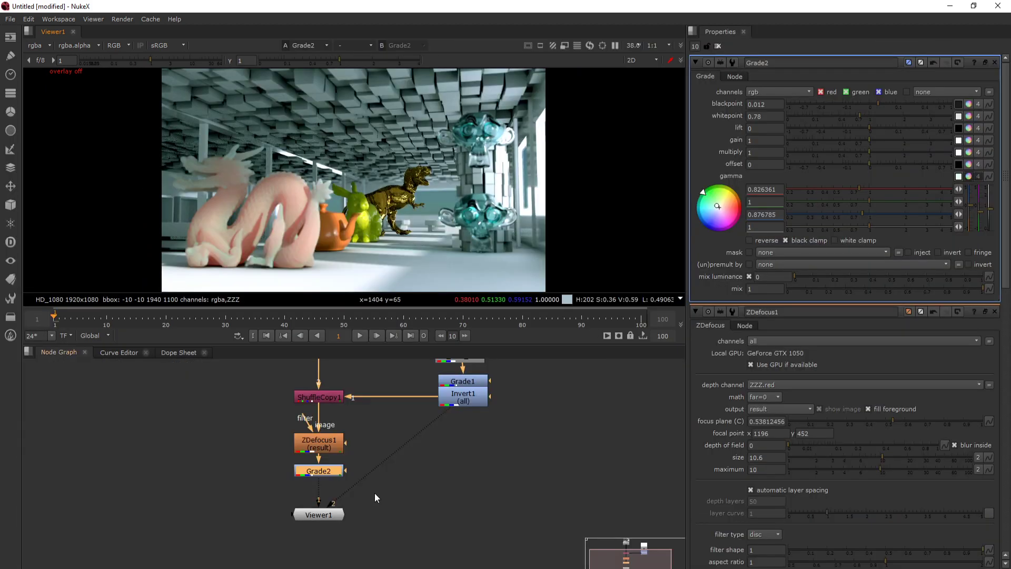
Step: Make room above Viewer1 and insert a Write node directly below Grade2
drag(402, 449, 395, 521)
drag(416, 408, 409, 416)
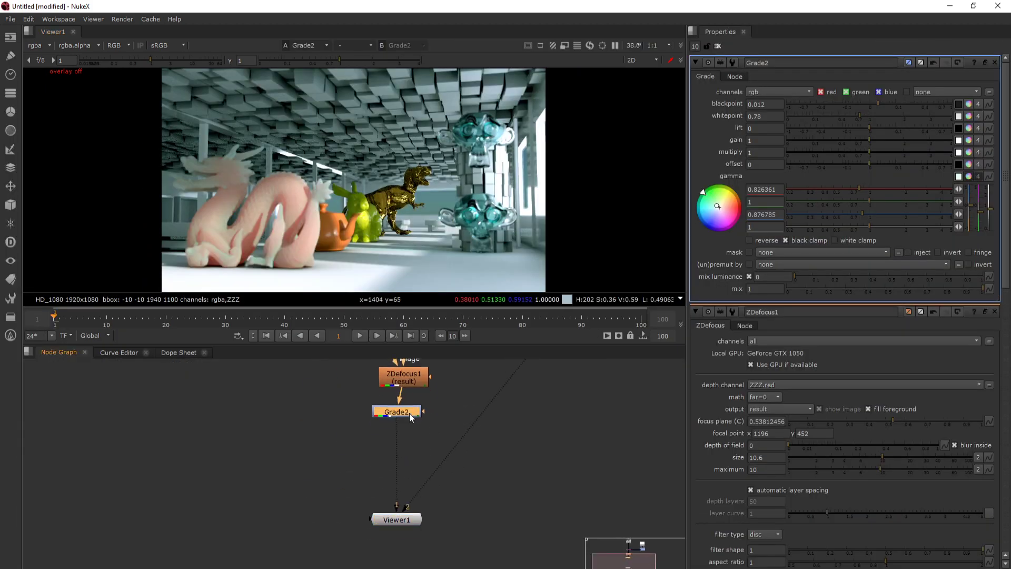
key(w)
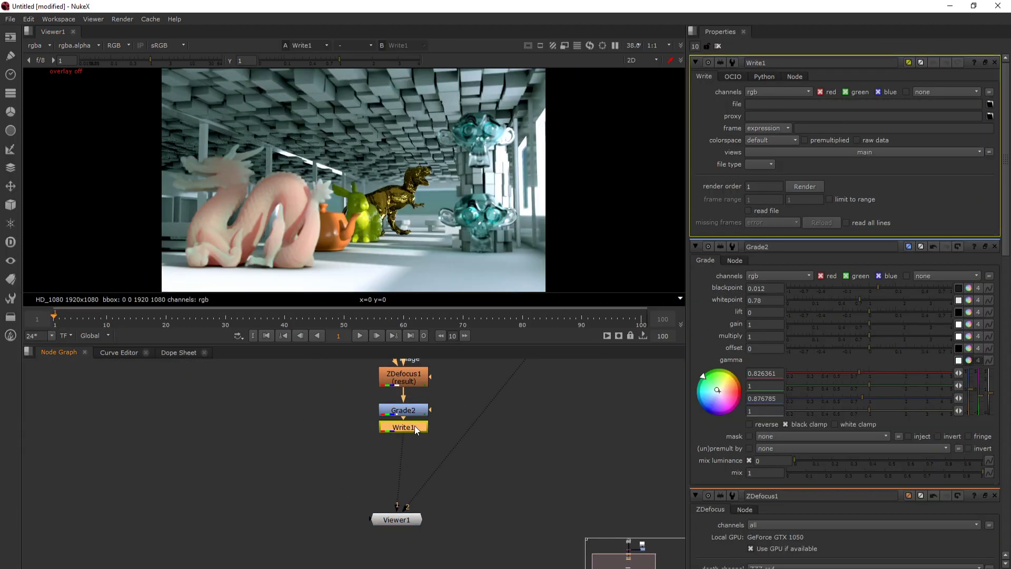
drag(411, 428, 411, 425)
Step: Set Write1's output file to finalrender.jpg in the TEST_MODEL folder on the Desktop
click(937, 104)
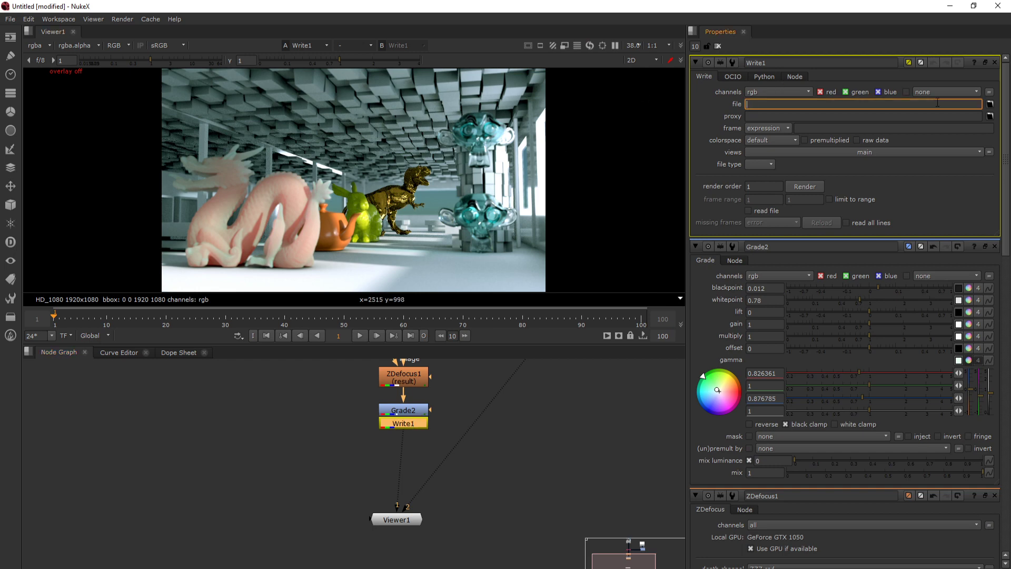
click(990, 105)
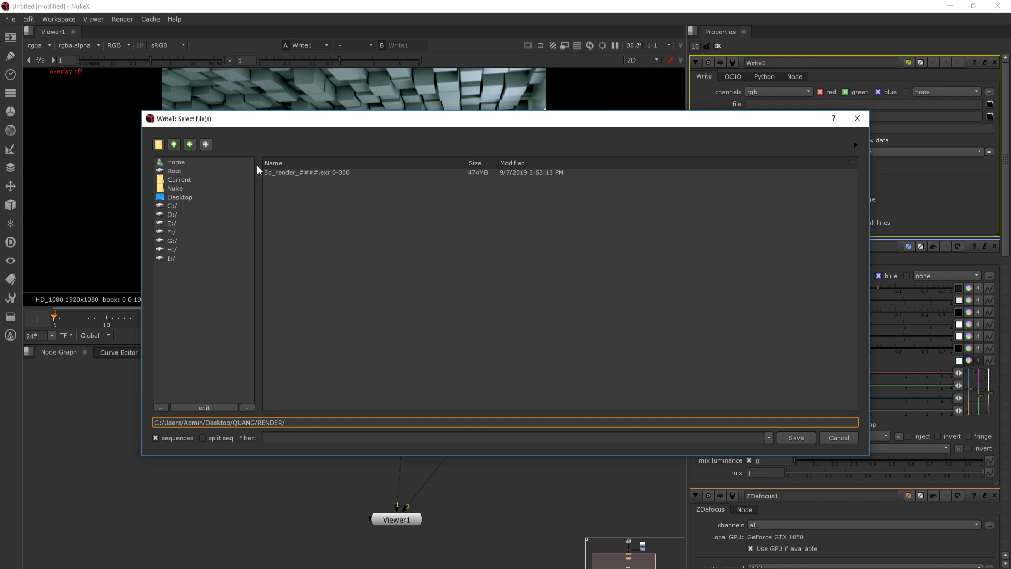
click(179, 197)
double_click(306, 173)
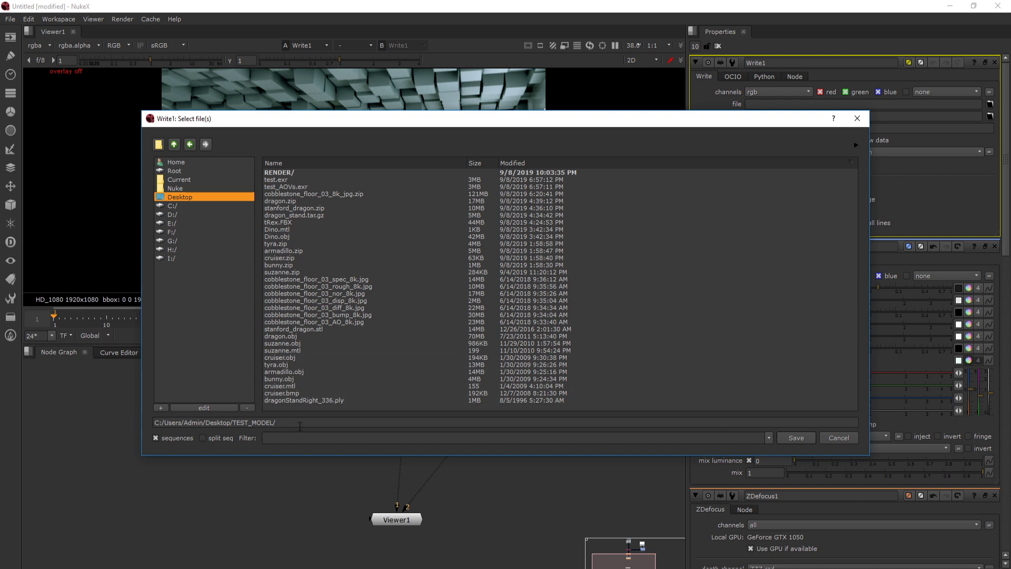
click(300, 424)
text(final)
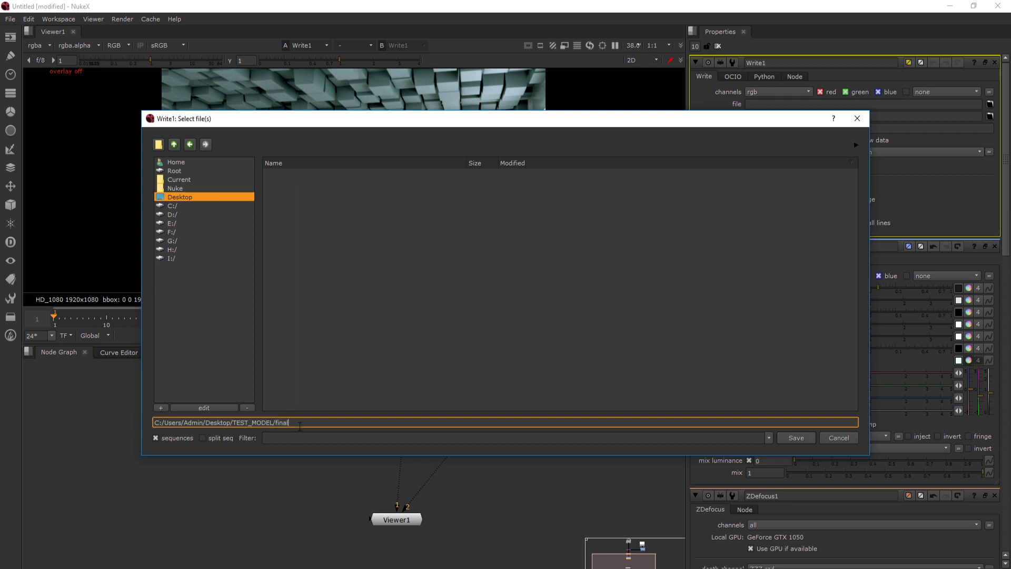
text(render/)
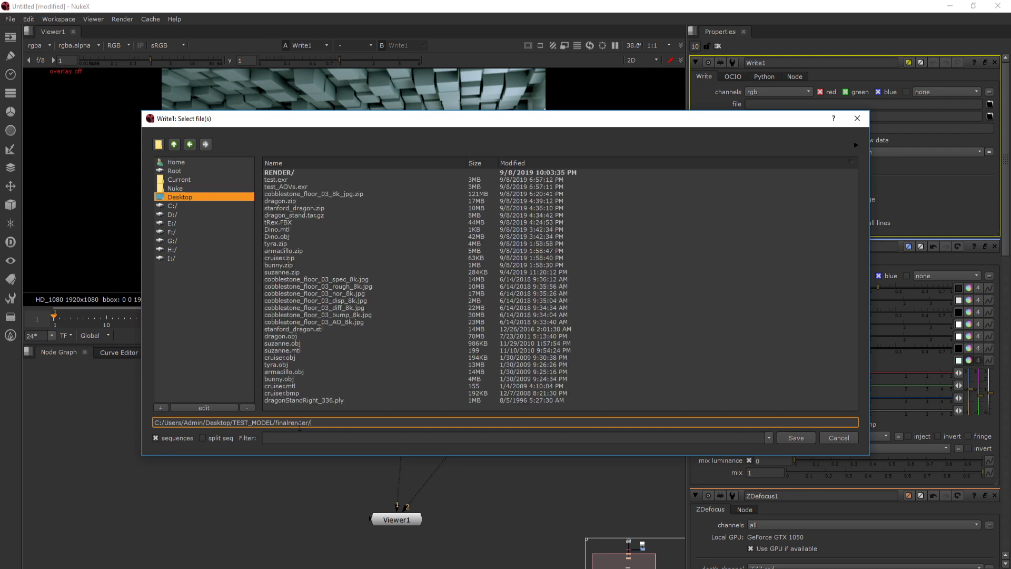
key(BackSpace)
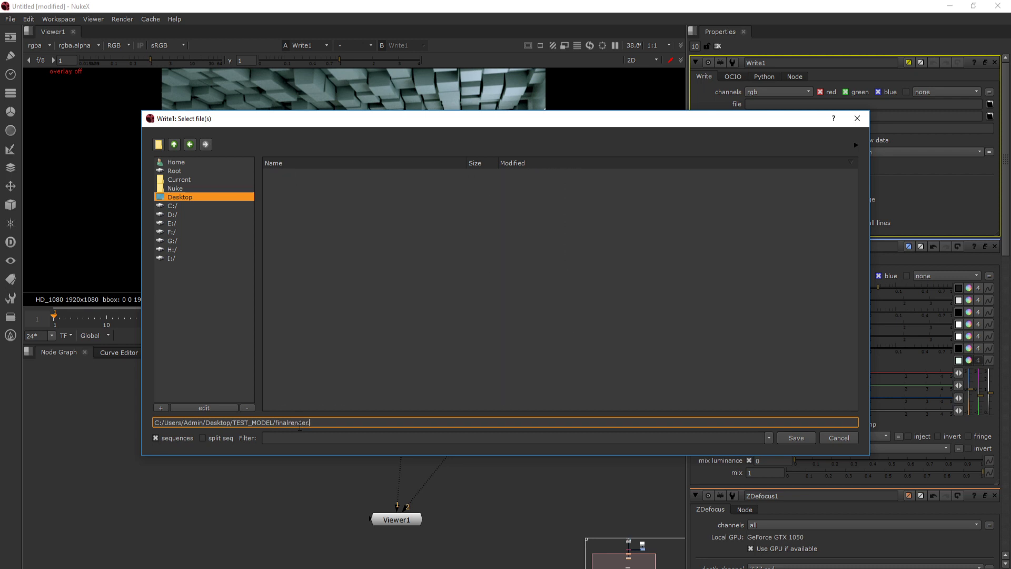
key(Return)
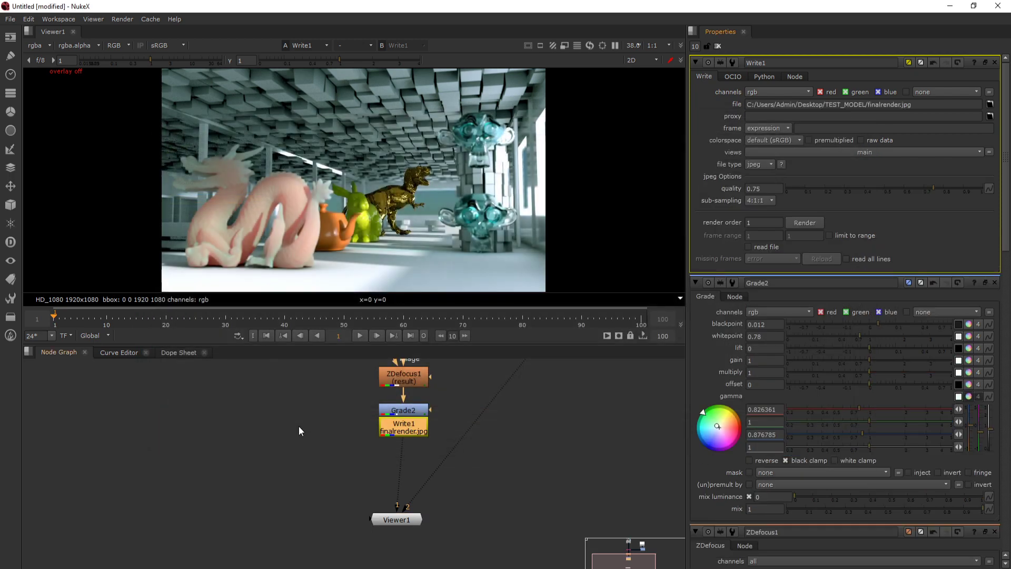
Step: Set Write1's JPEG quality to 1 and render frame 1 with the input frame range
drag(960, 186, 995, 189)
click(811, 223)
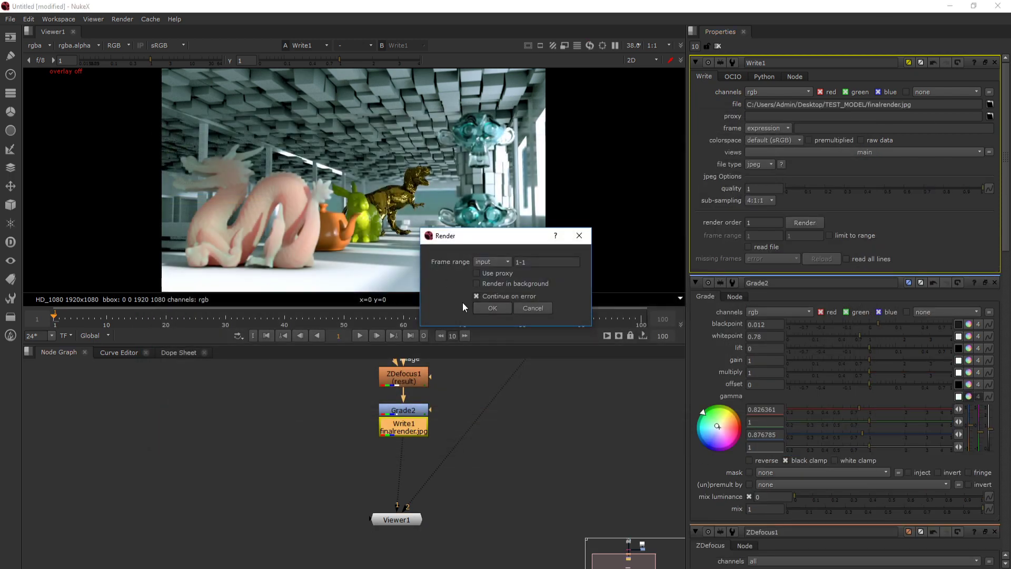
click(489, 306)
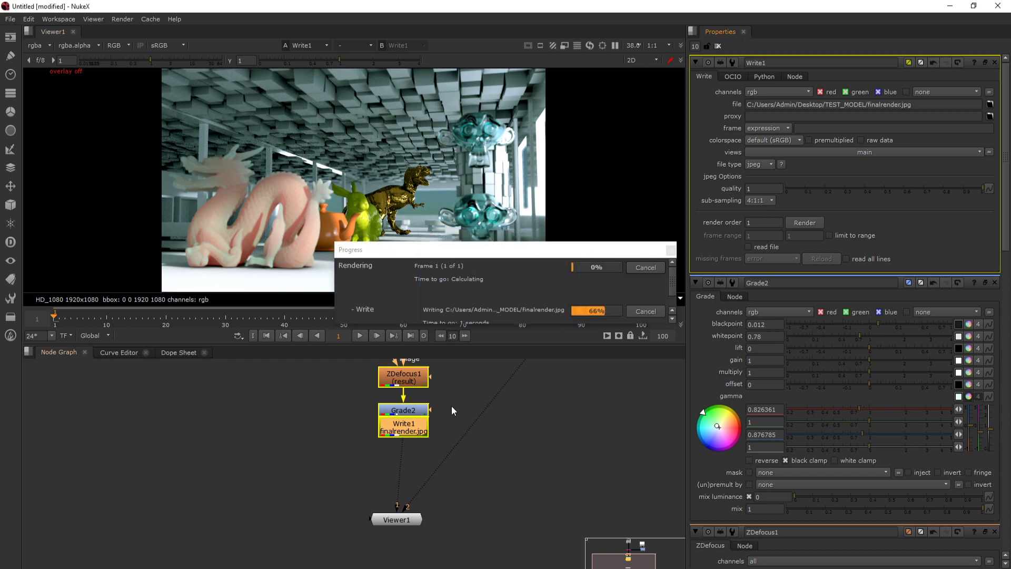
Step: Switch to File Explorer, open finalrender.jpg from the TEST_MODEL folder in Photos and examine it maximized
key(alt+Tab)
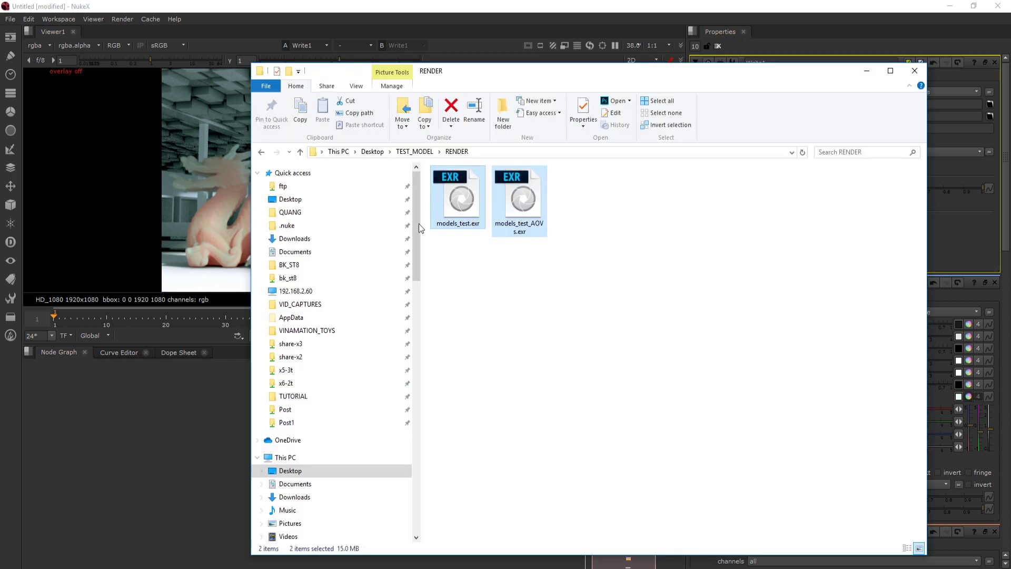
click(414, 151)
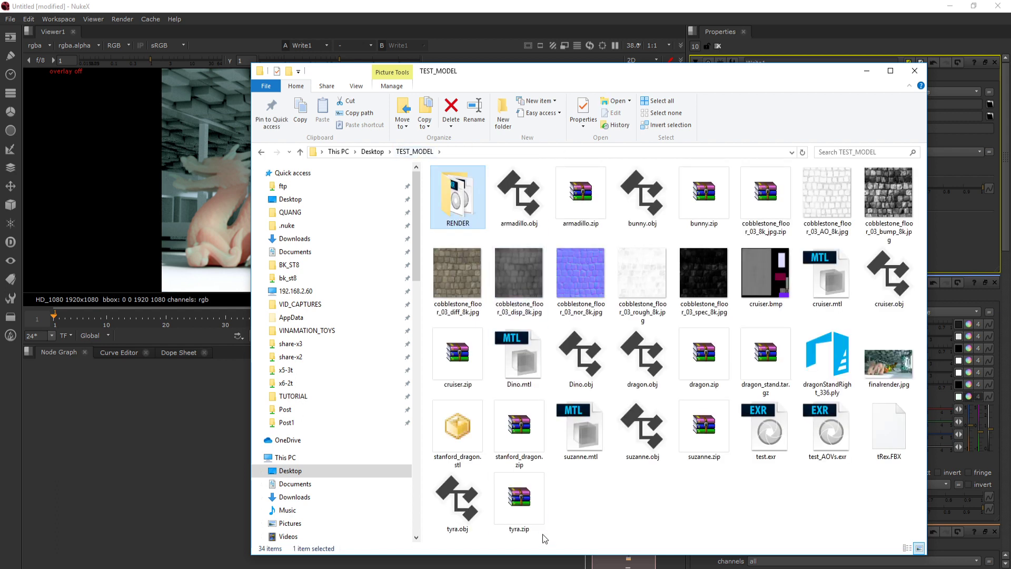
double_click(889, 363)
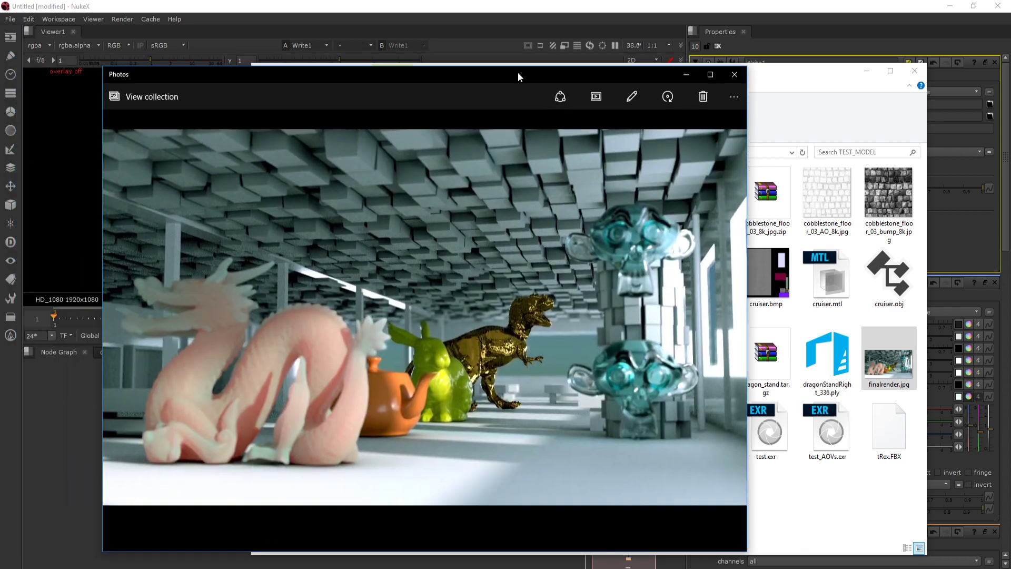
double_click(517, 72)
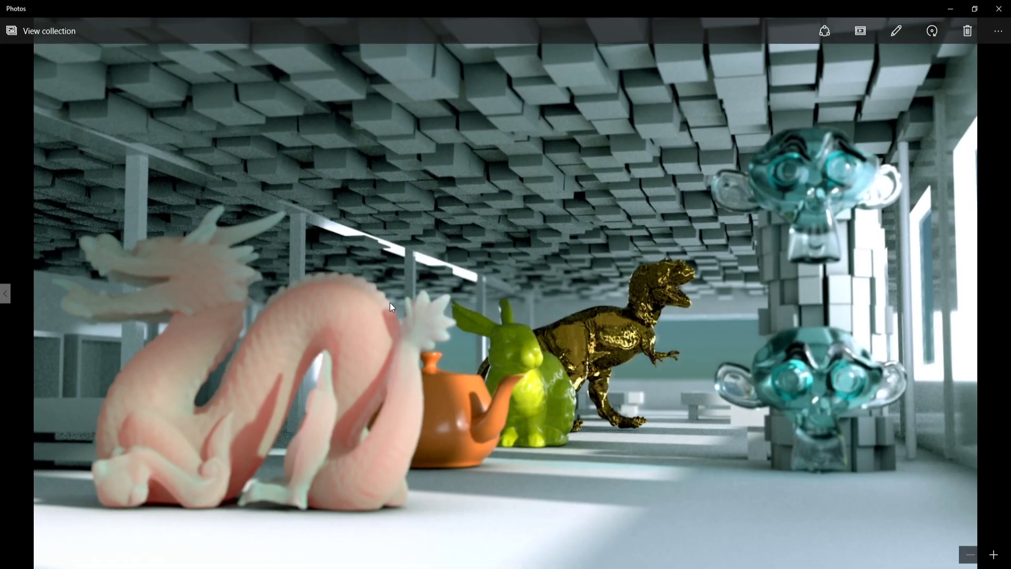